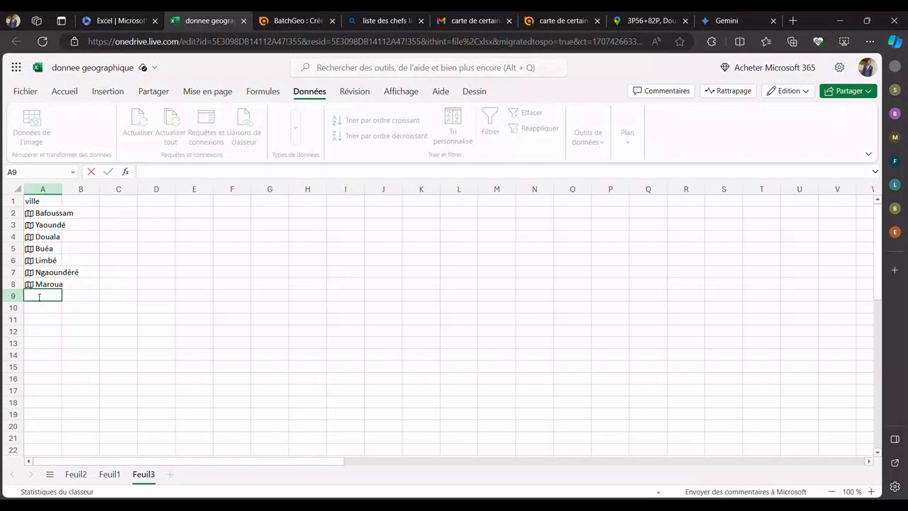
Step: Add the city garoua in cell A9 below Maroua
text(garoua)
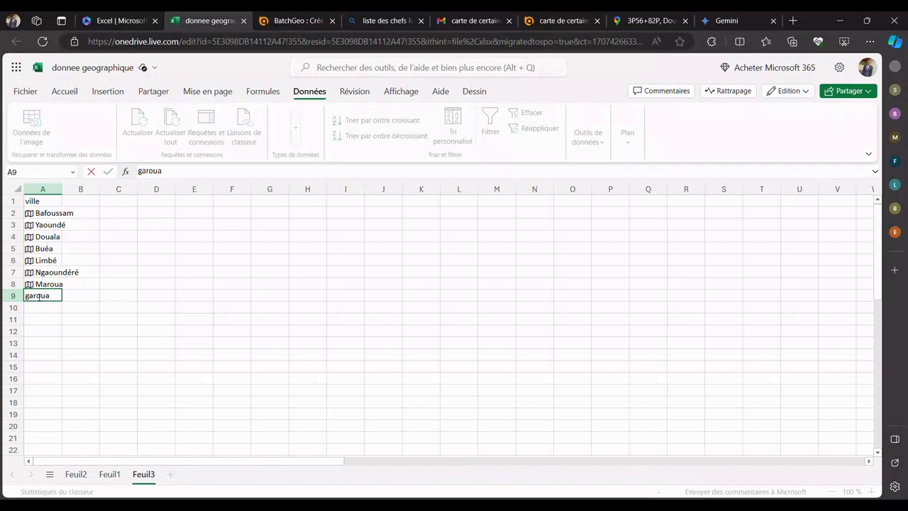
key(Return)
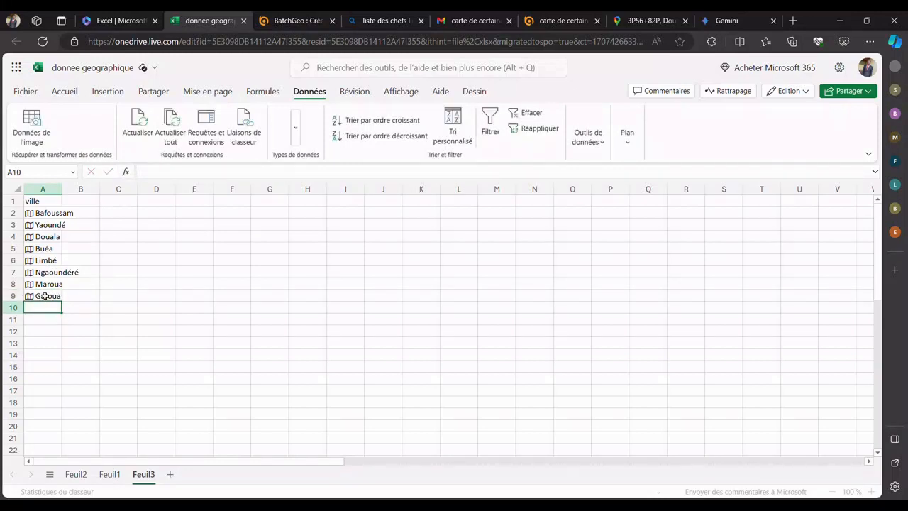
click(44, 298)
Step: Select the city cells A2:A9 and view the data types available for them, including the geographic one
drag(45, 215, 41, 295)
click(49, 323)
click(52, 216)
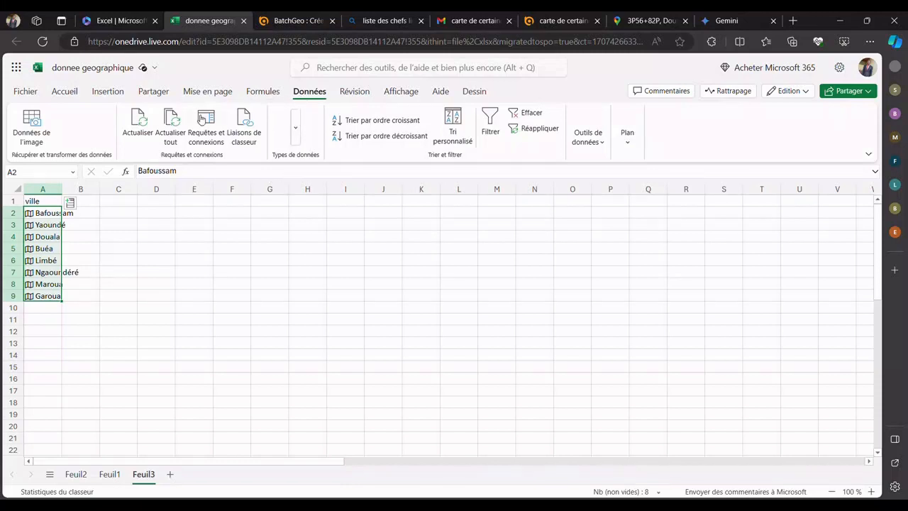
click(95, 224)
drag(51, 213, 58, 301)
click(44, 201)
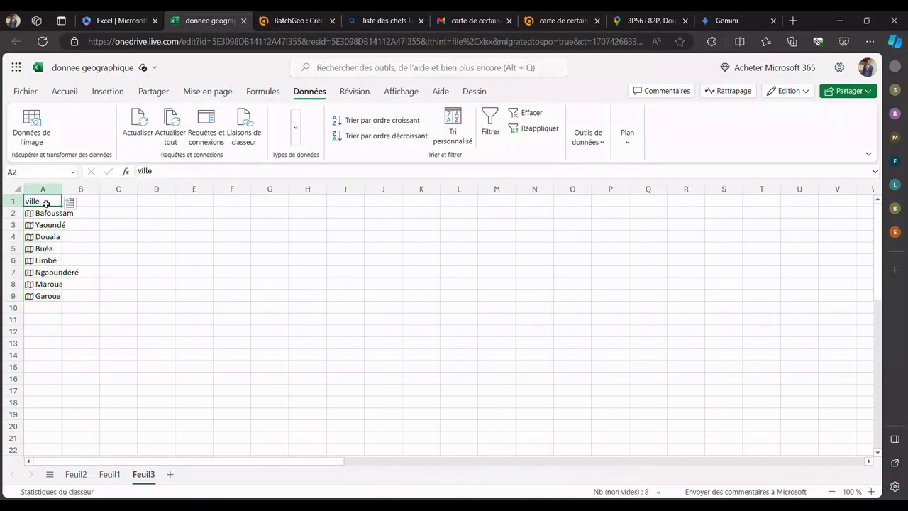
drag(47, 213, 52, 296)
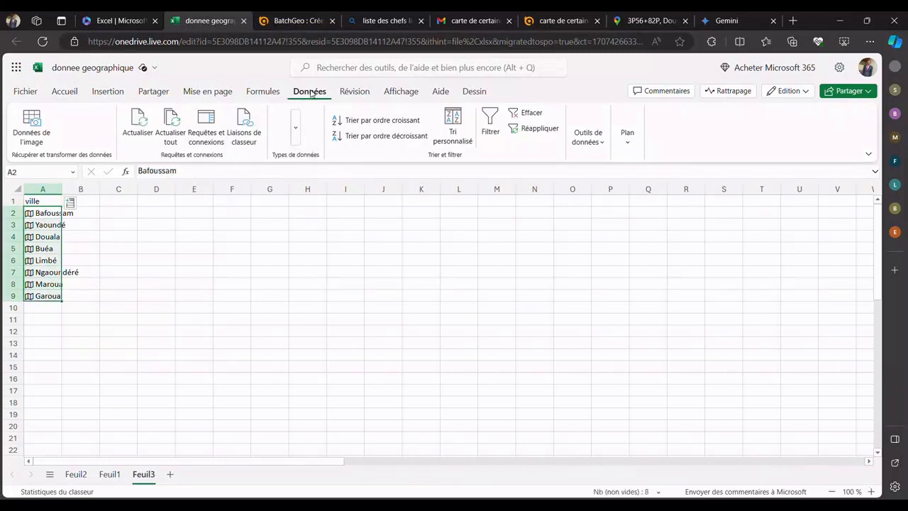
click(295, 128)
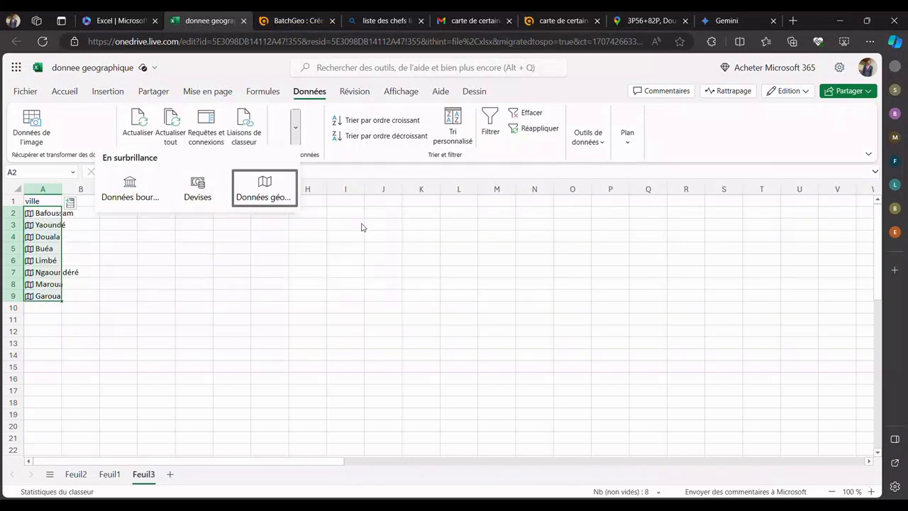
click(444, 245)
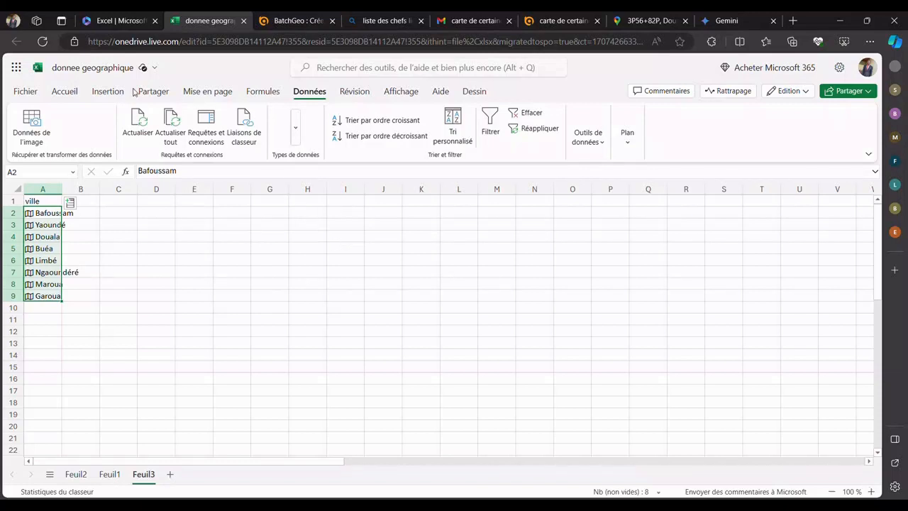
click(104, 15)
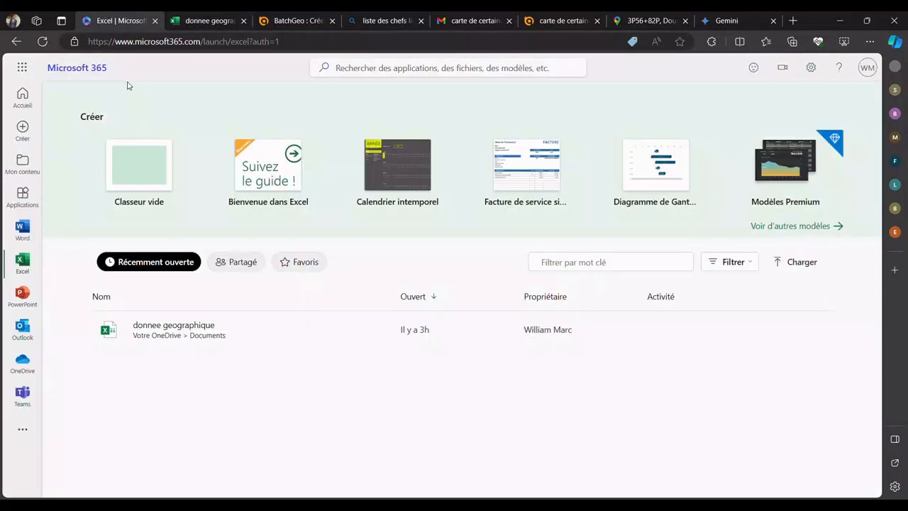
click(202, 20)
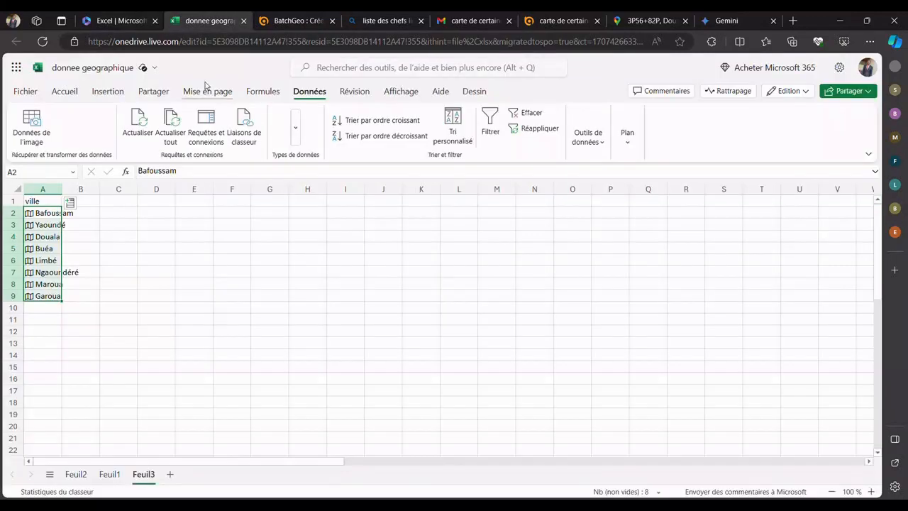
click(117, 24)
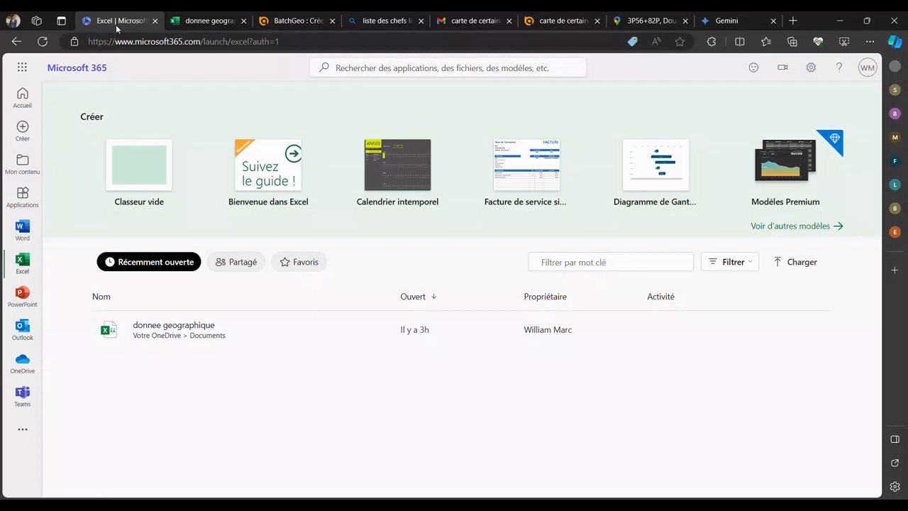
click(197, 21)
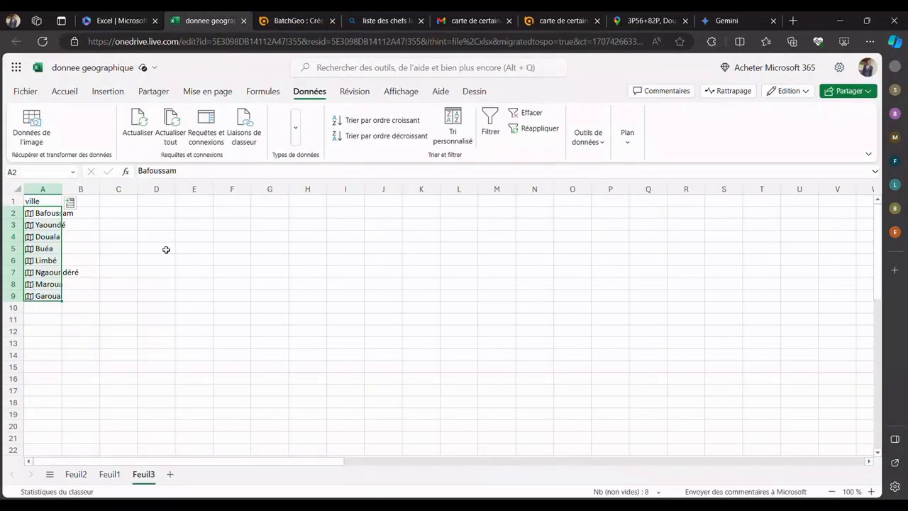
click(97, 204)
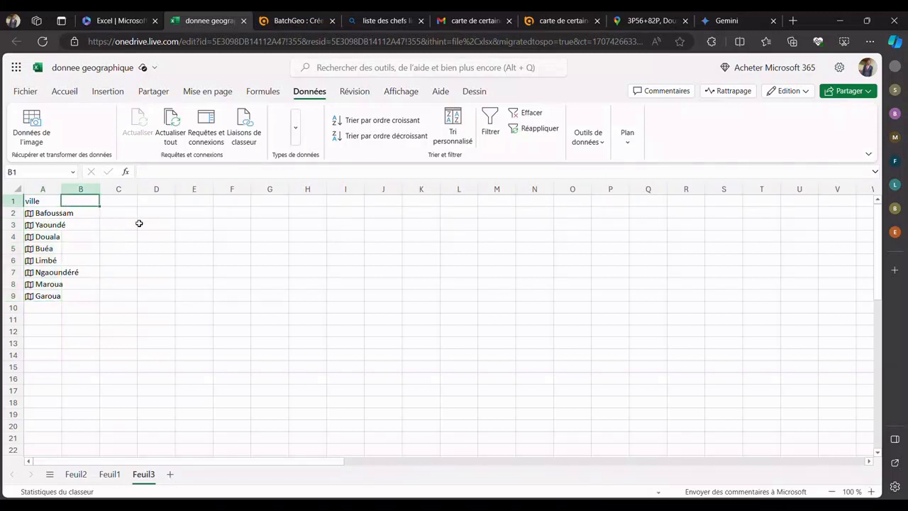
click(113, 20)
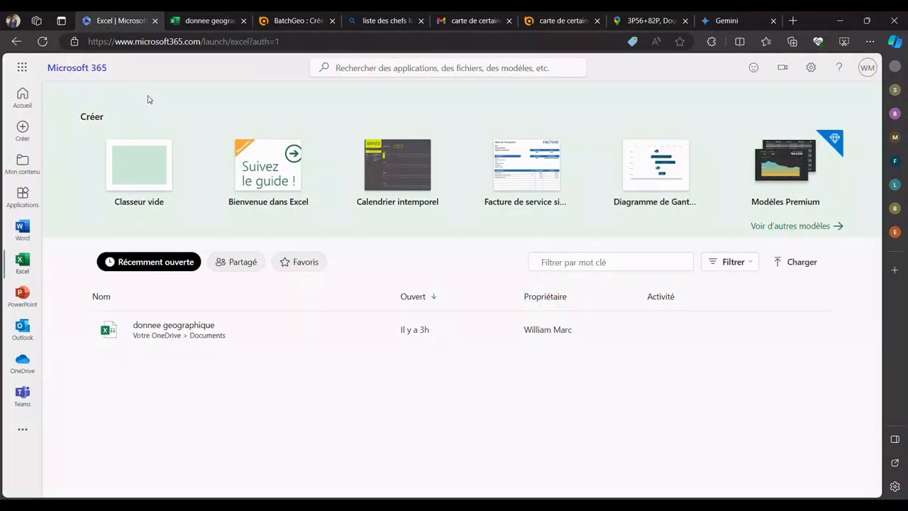
click(181, 27)
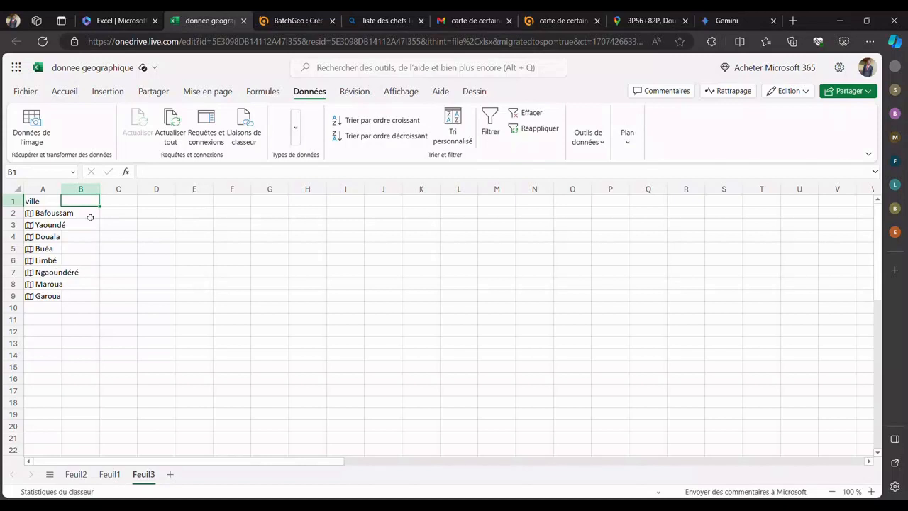
click(90, 216)
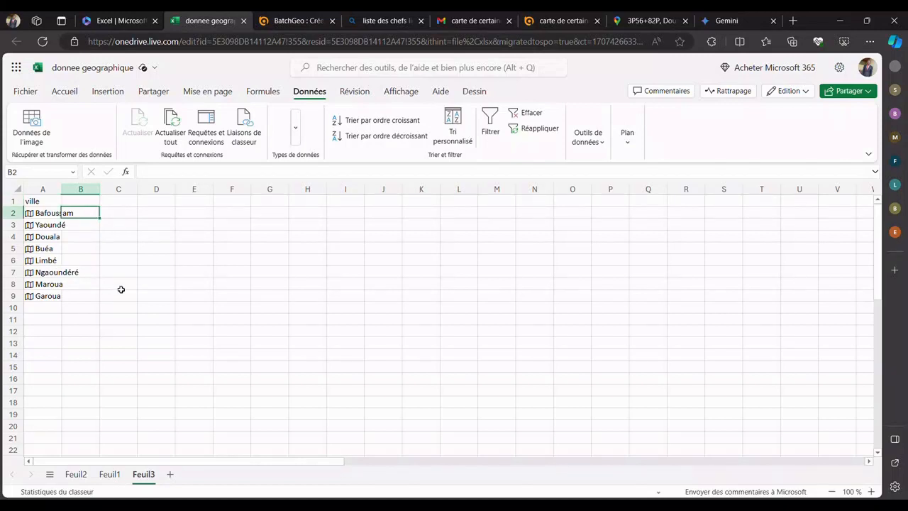
Step: Examine the headers from population to Pays and the completed city table A1:F8 on sheet Feuil1
click(109, 474)
click(106, 299)
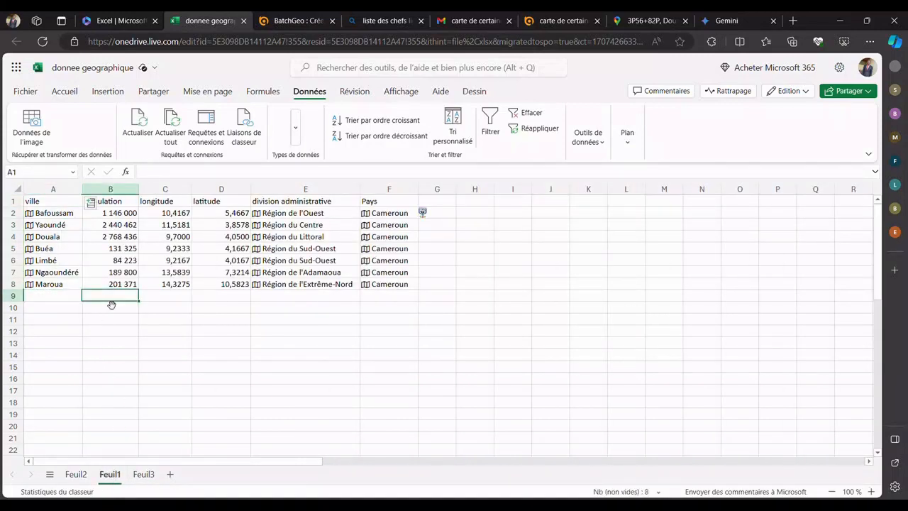
click(96, 205)
click(169, 204)
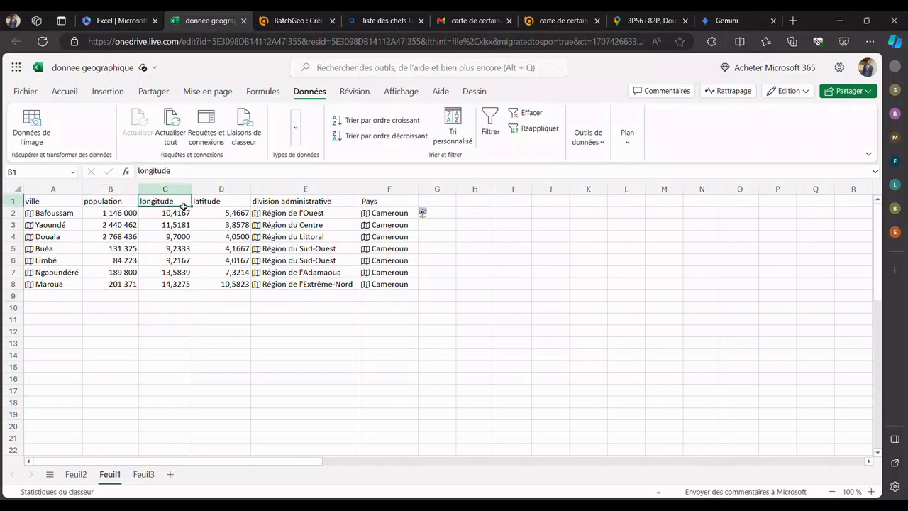
click(211, 203)
click(298, 200)
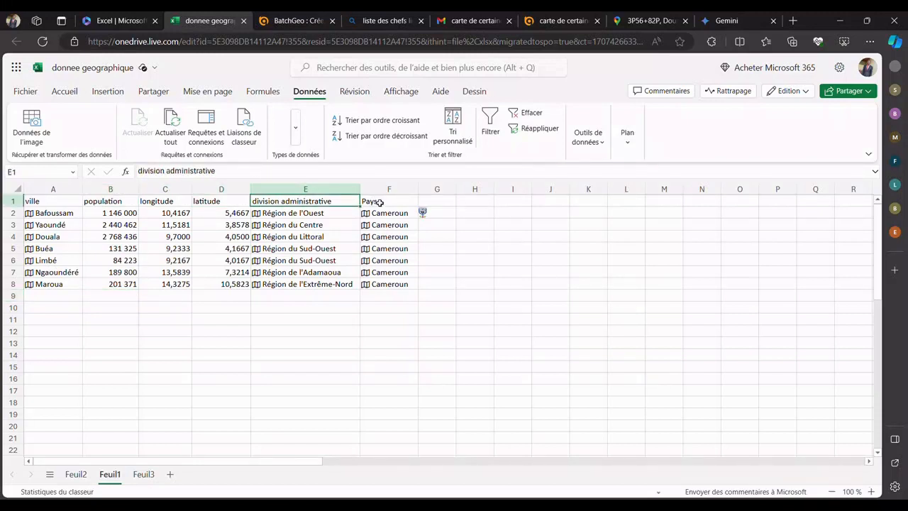
click(380, 203)
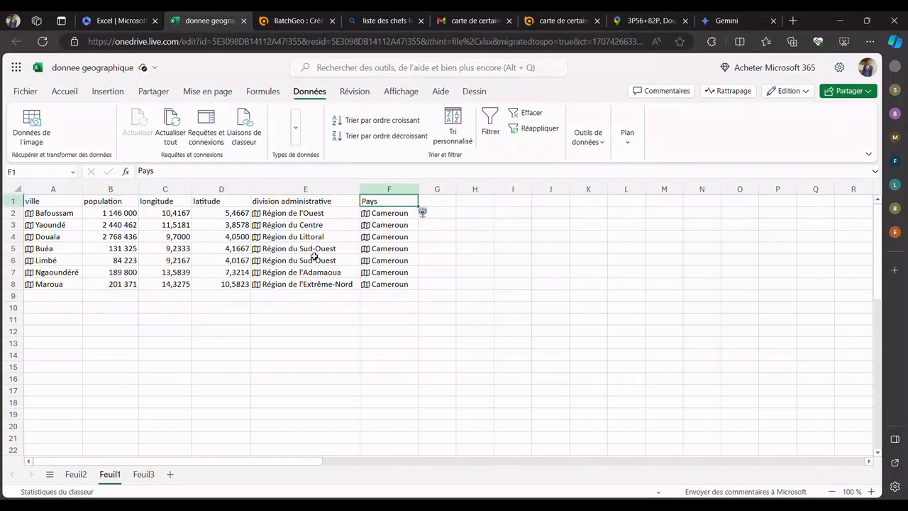
click(411, 285)
drag(411, 285, 43, 202)
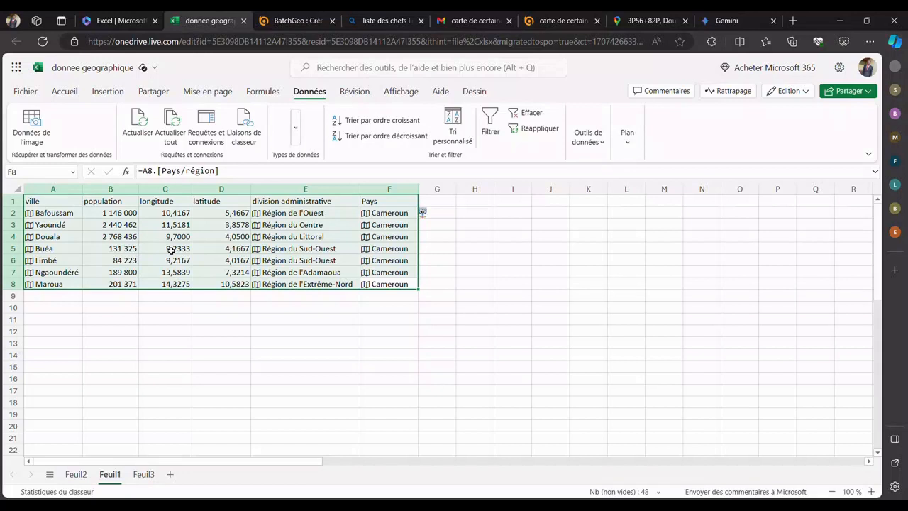
Step: Enter the column header Population in cell B1 of sheet Feuil3
click(140, 475)
click(88, 204)
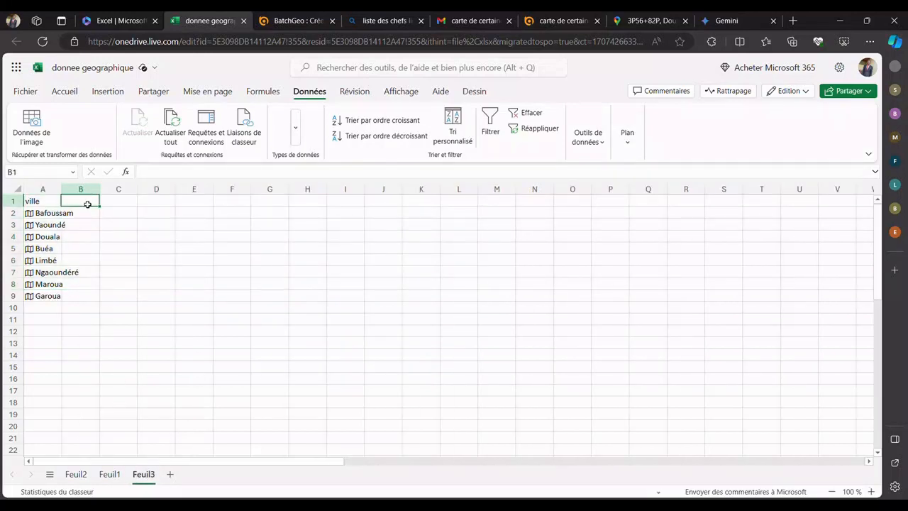
text(P)
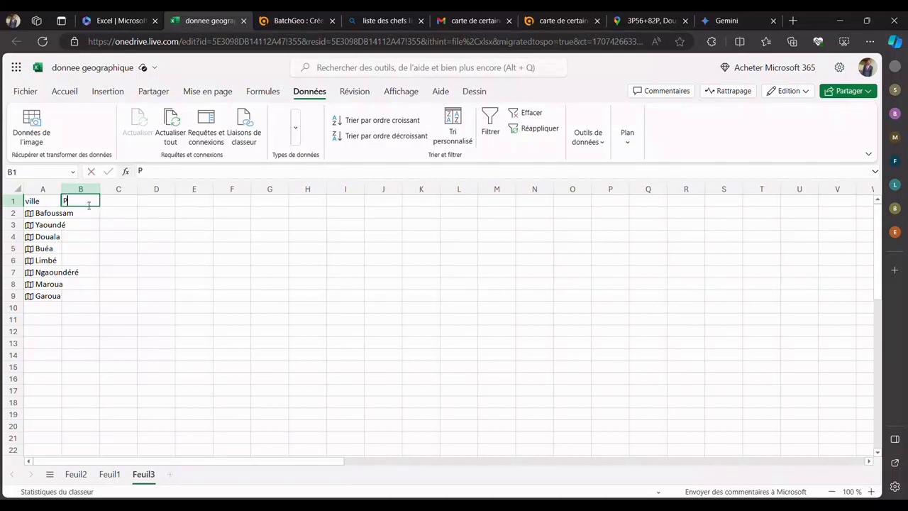
text(opulation)
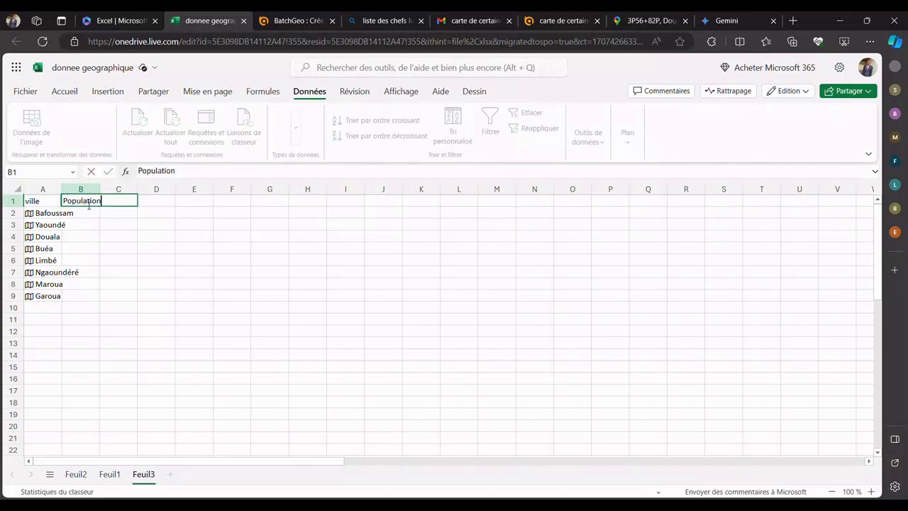
key(Return)
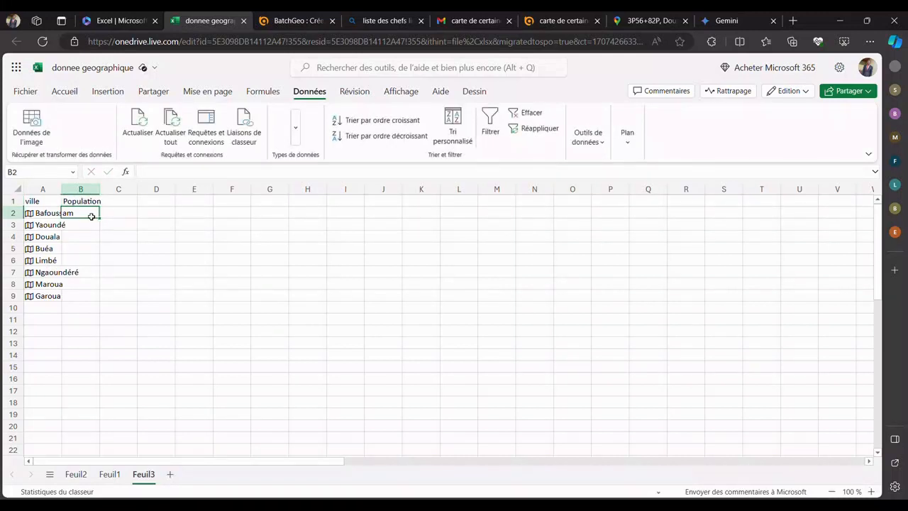
text(=)
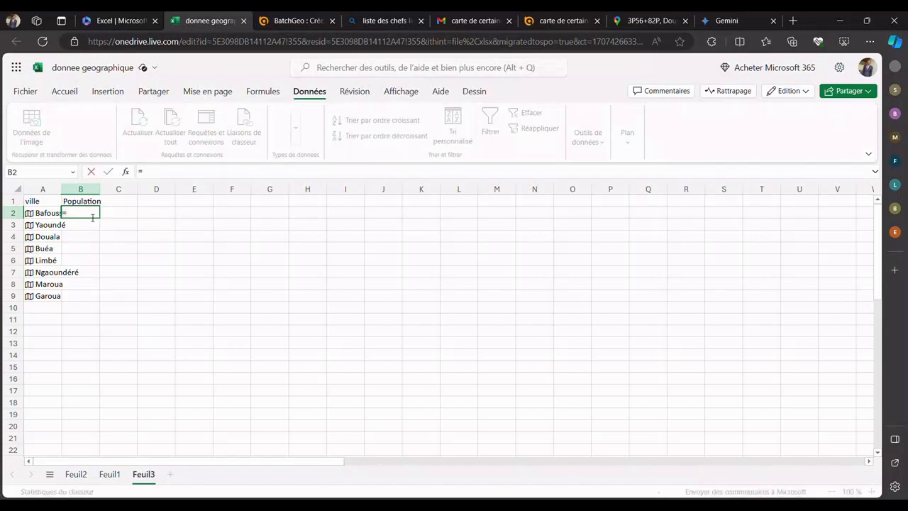
text(a2,)
key(BackSpace)
text(.)
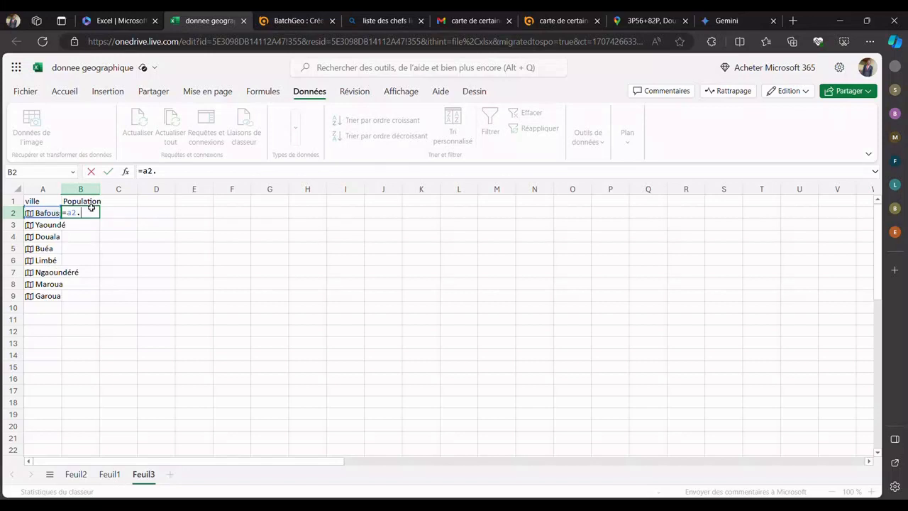
key(ctrl+space)
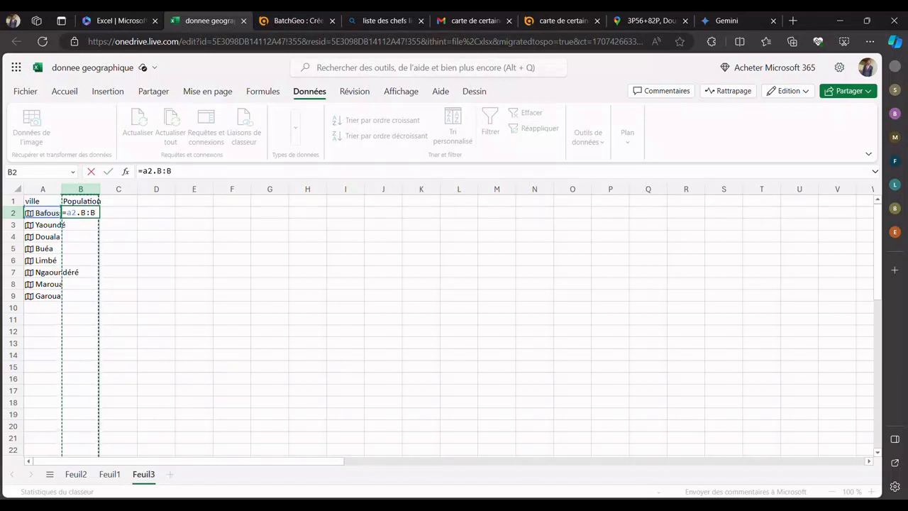
key(BackSpace)
key(BackSpace)
key(BackSpace)
key(BackSpace)
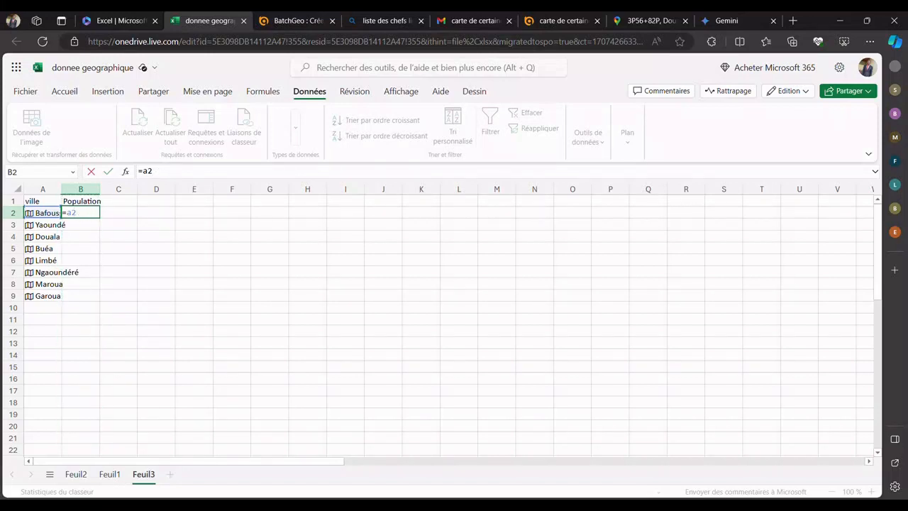
key(BackSpace)
key(BackSpace)
key(BackSpace)
Step: Enter the formula =a2.population in cell B2 to retrieve Bafoussam's population
text(=a)
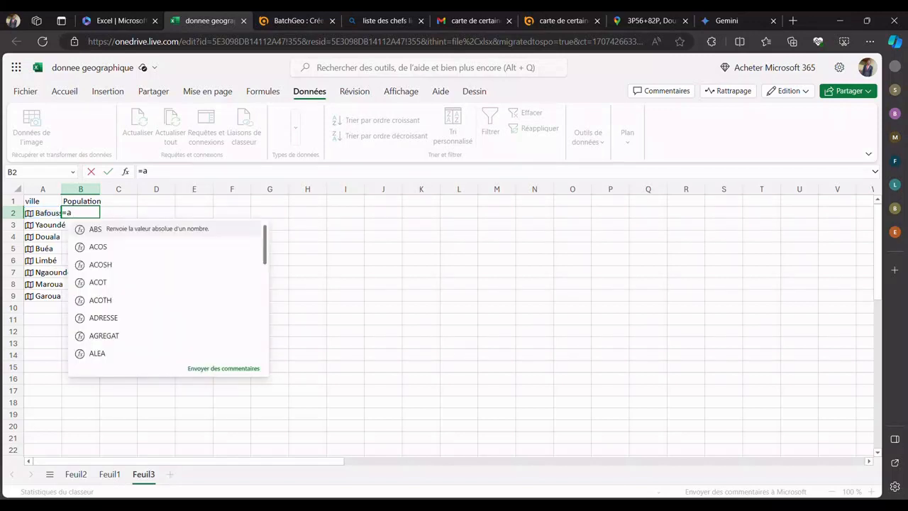
text(2)
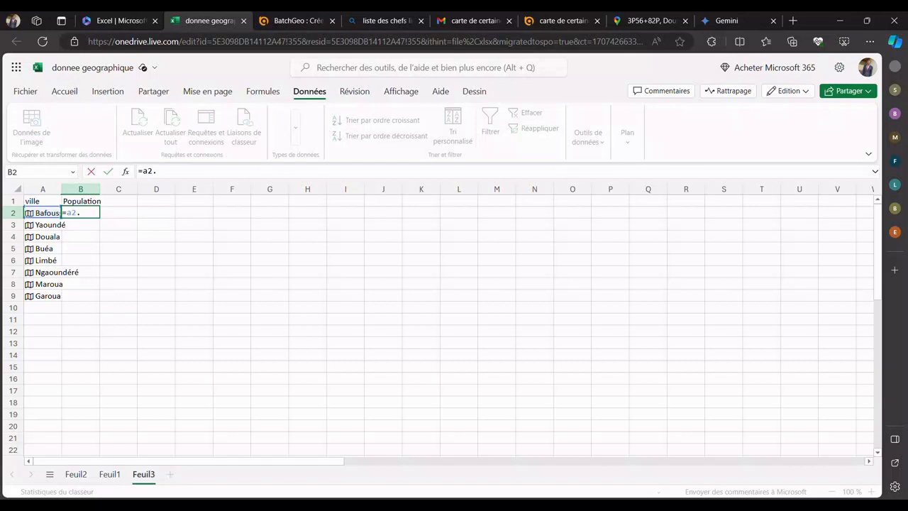
text(.)
key(Left)
key(Right)
key(BackSpace)
key(BackSpace)
text(population)
key(Return)
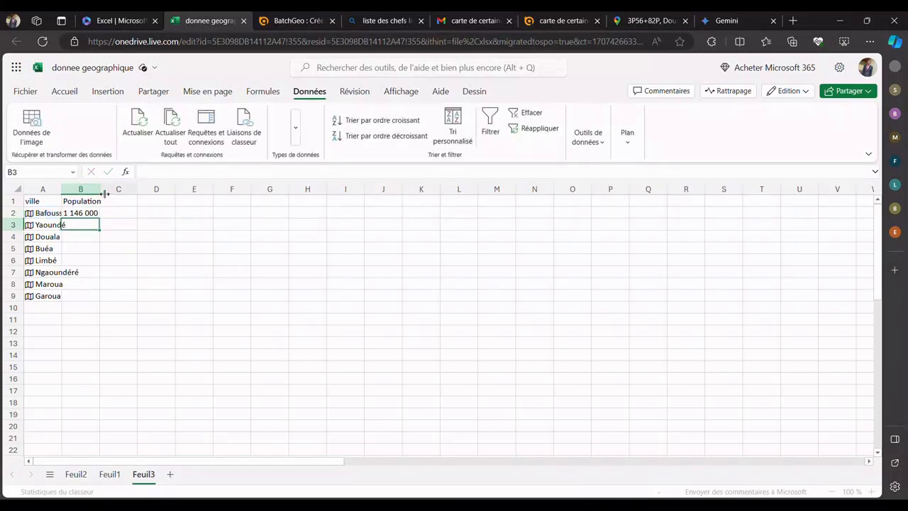
Step: Widen columns B and A slightly so the population figures and city names fit
drag(99, 189, 114, 214)
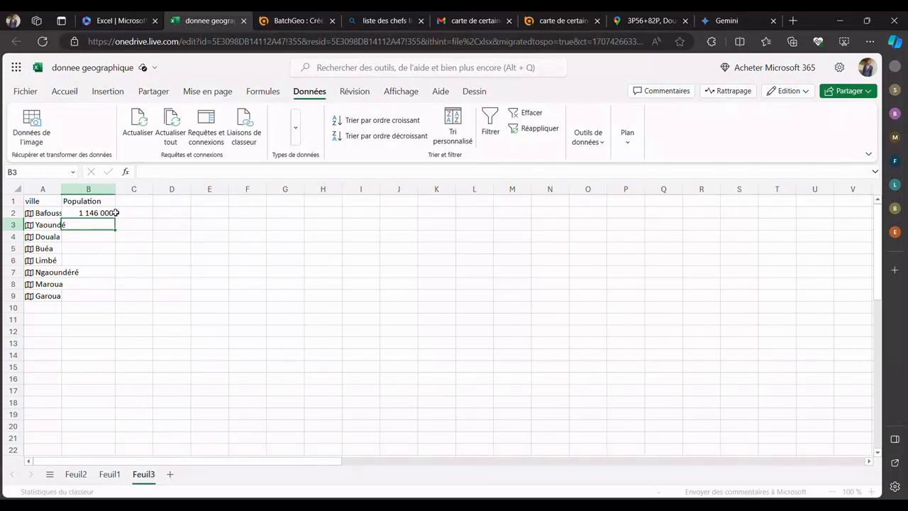
click(112, 214)
drag(61, 189, 73, 226)
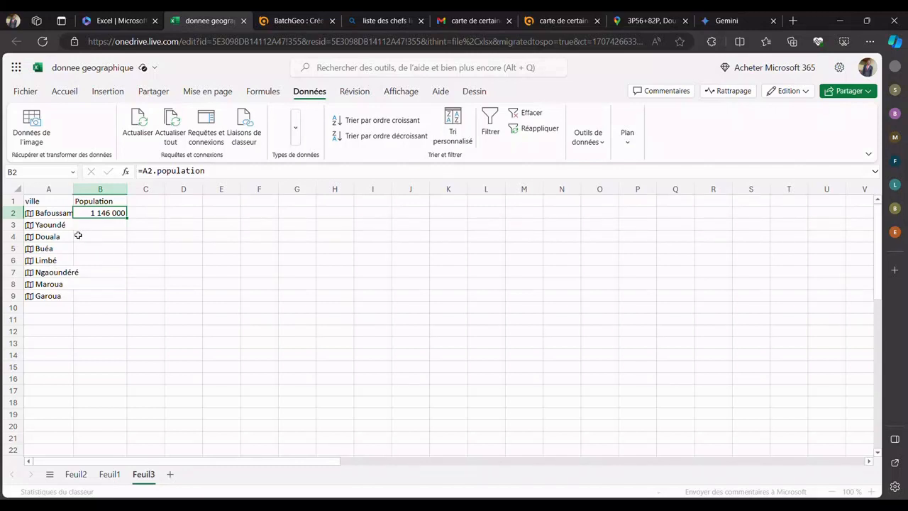
Step: Inspect the administrative division formula for Limbé in cell E6 of sheet Feuil1
click(100, 228)
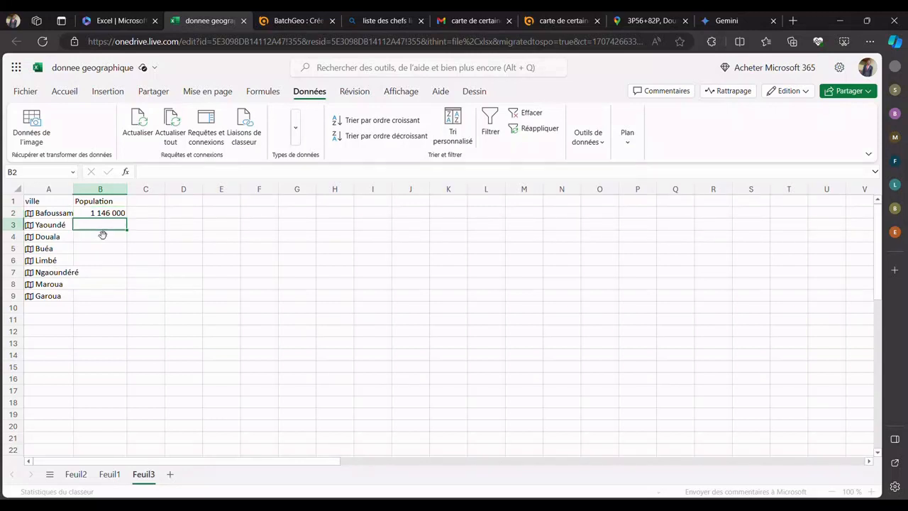
click(110, 475)
click(304, 261)
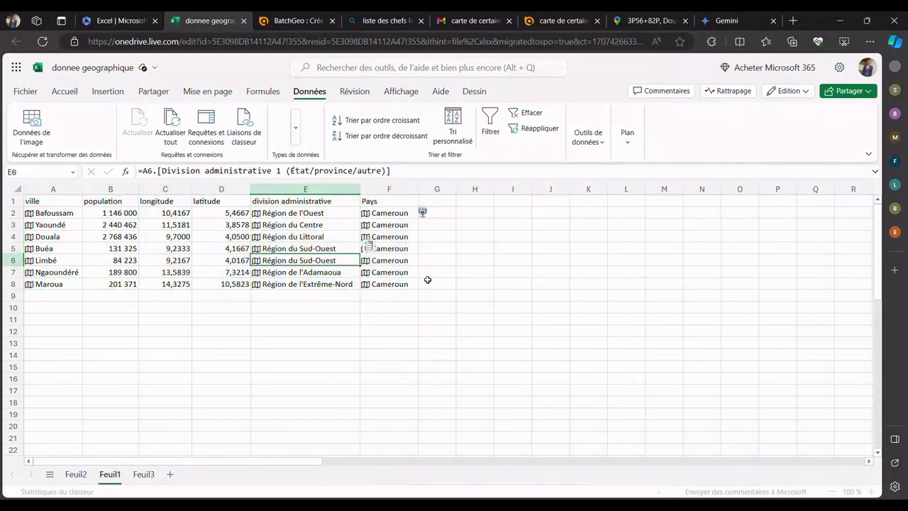
Step: Examine the city data in A2:F8 of sheet Feuil1 and the data types available for it
drag(411, 284, 54, 213)
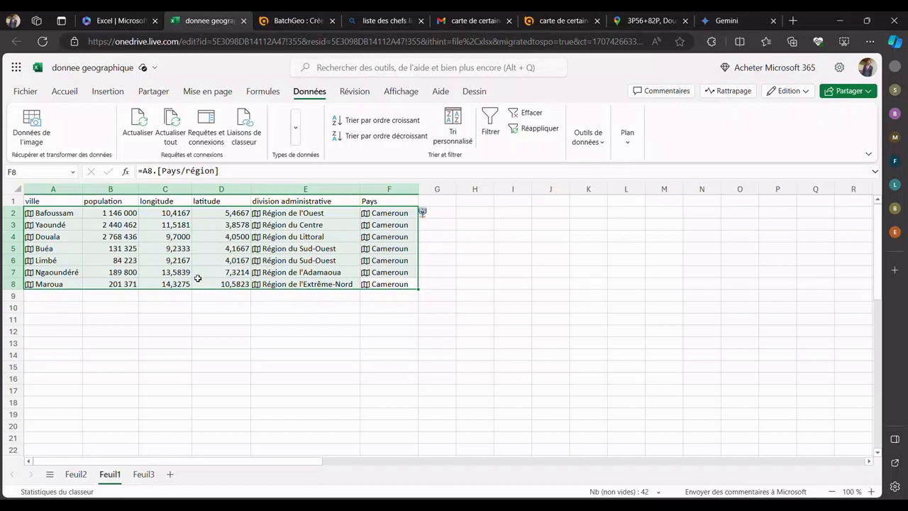
click(294, 130)
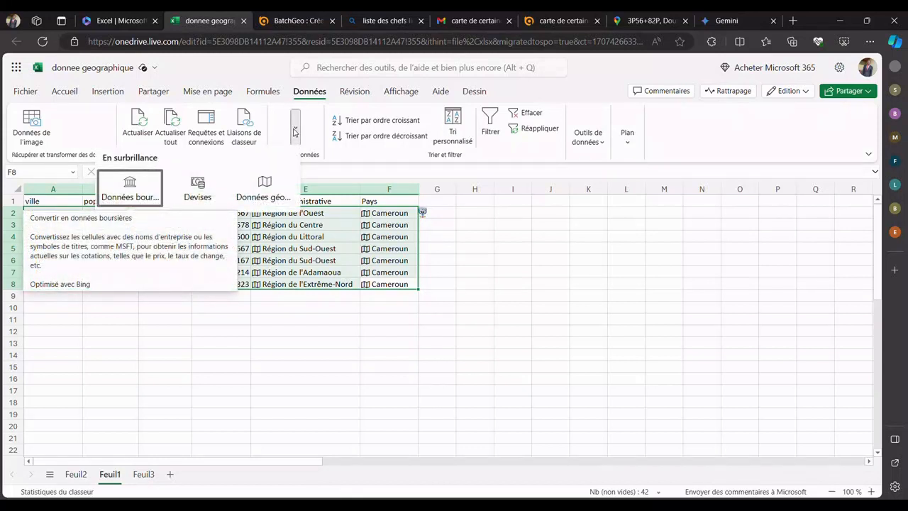
click(295, 130)
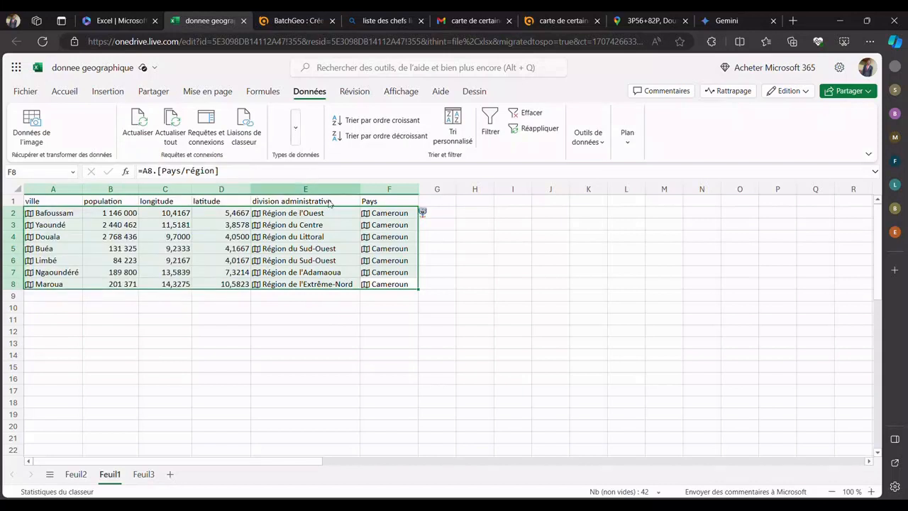
click(359, 286)
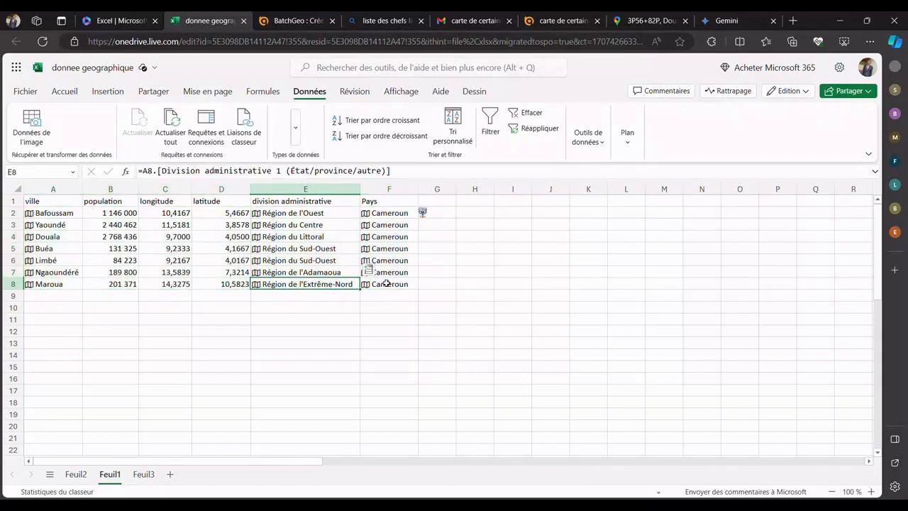
drag(391, 284, 60, 215)
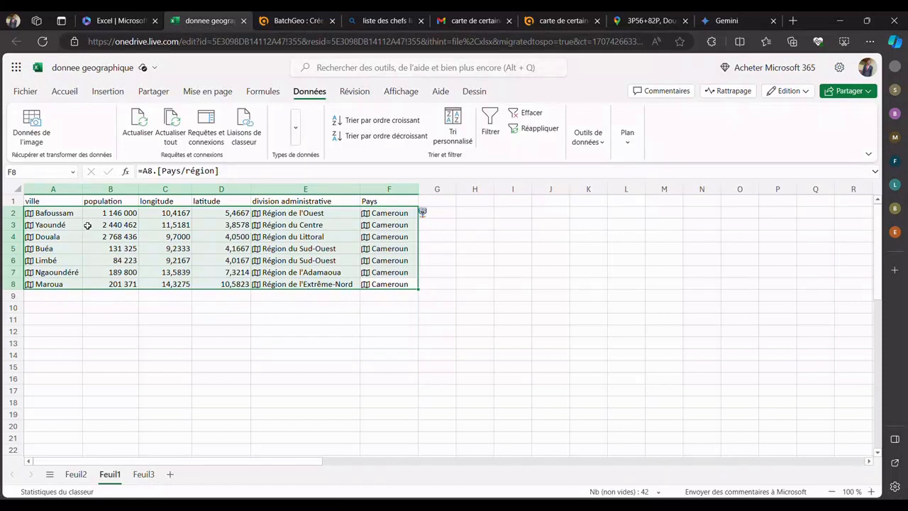
click(262, 309)
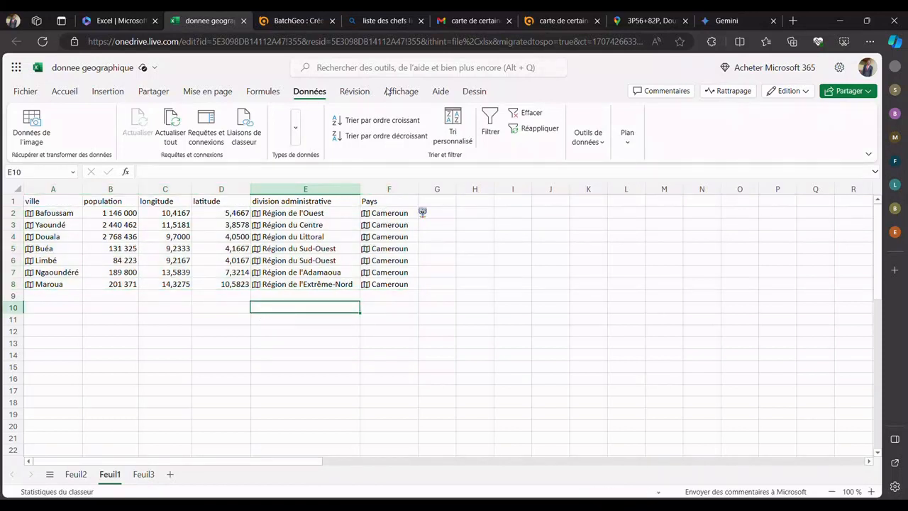
Step: Switch to BatchGeo and paste the Feuil1 city table, including its column headers, into the location data area
click(296, 20)
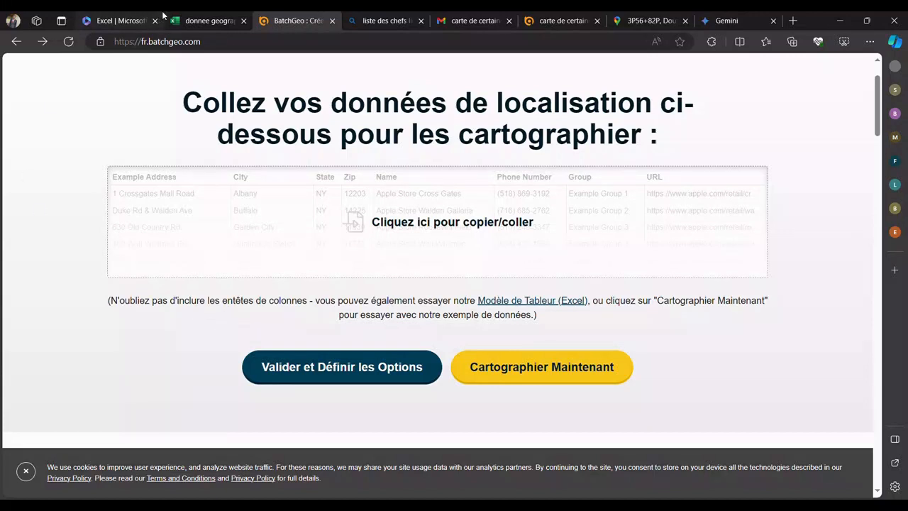
click(190, 21)
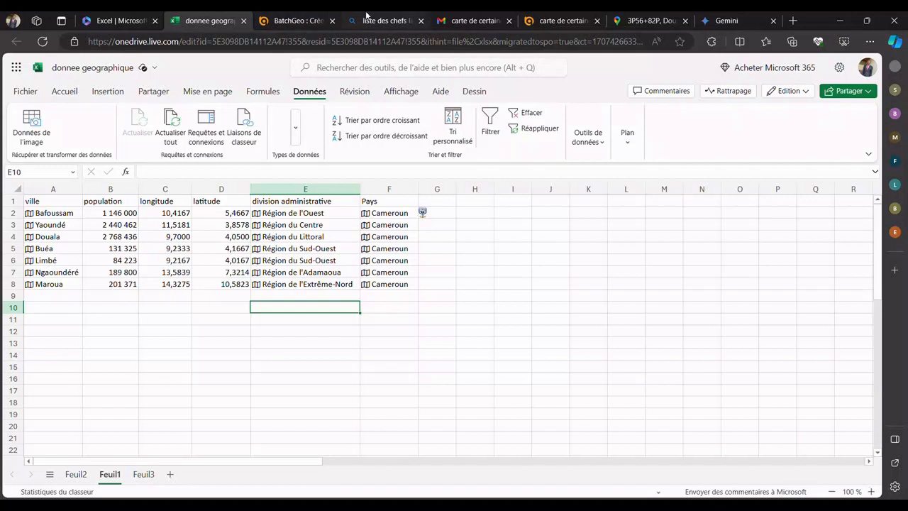
click(295, 19)
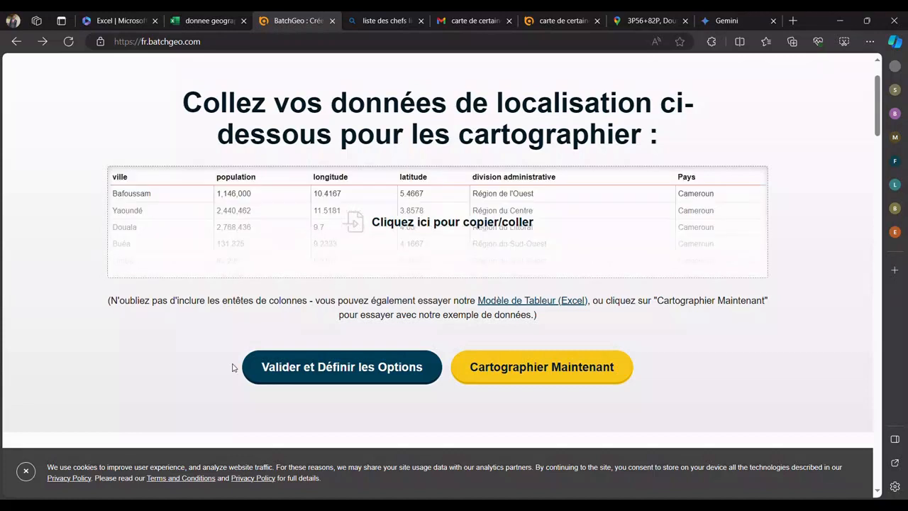
drag(232, 364, 350, 235)
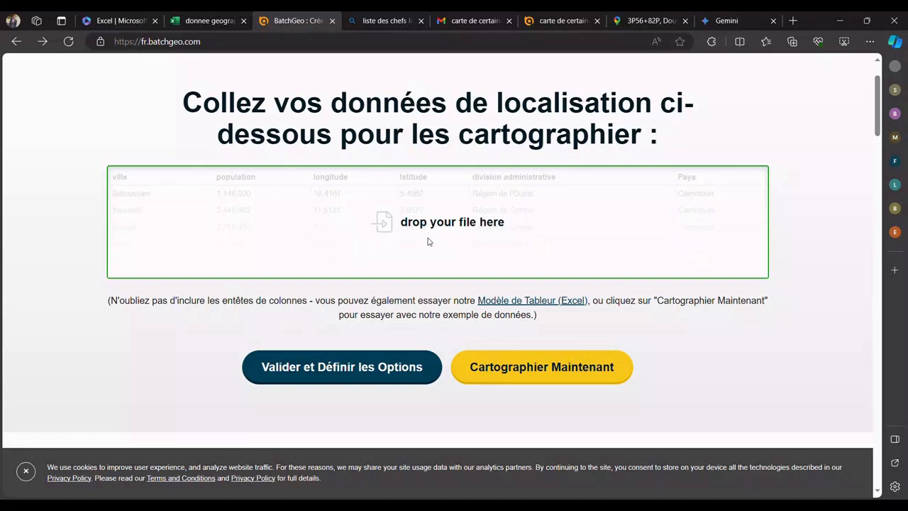
key(ctrl+v)
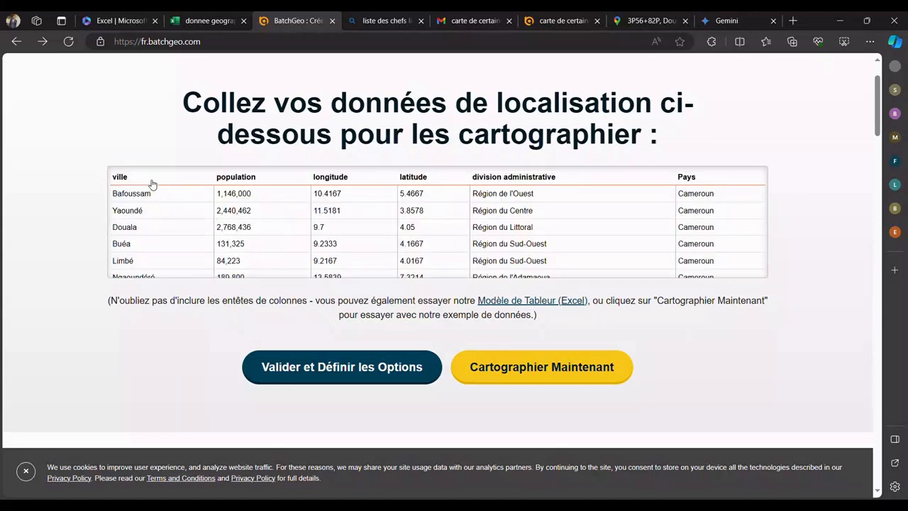
click(372, 203)
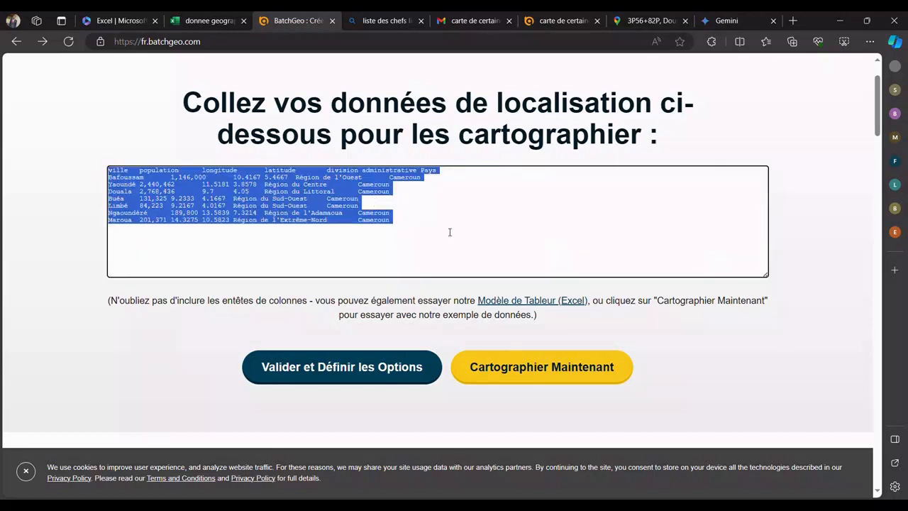
click(449, 232)
click(192, 343)
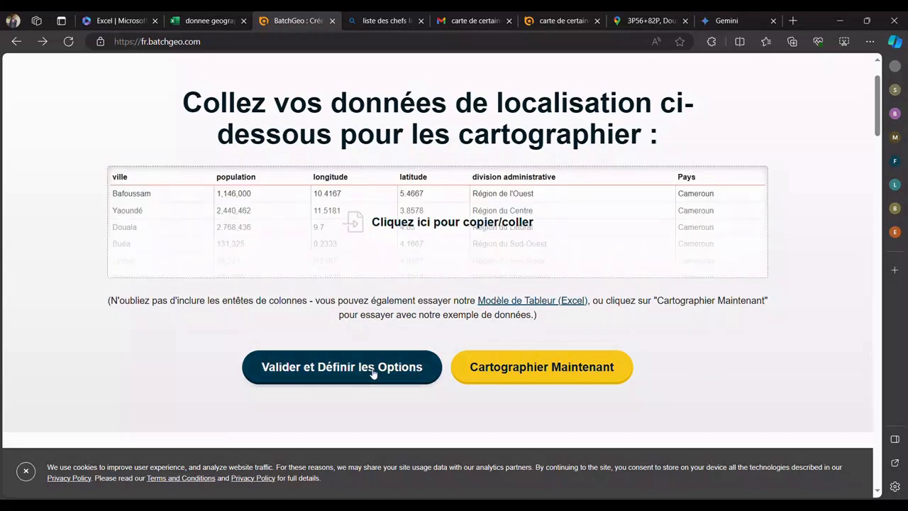
Step: Validate the pasted data and display the advanced map options
click(318, 366)
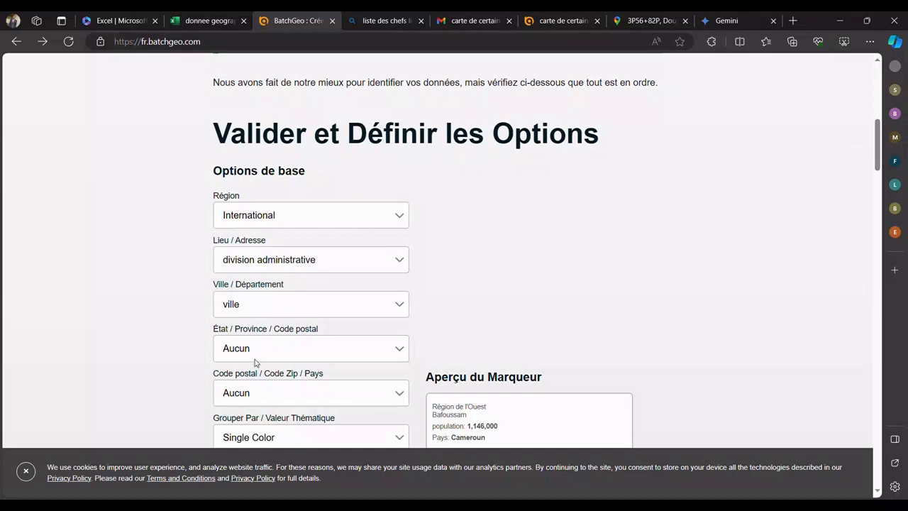
scroll(253, 363, down, 2)
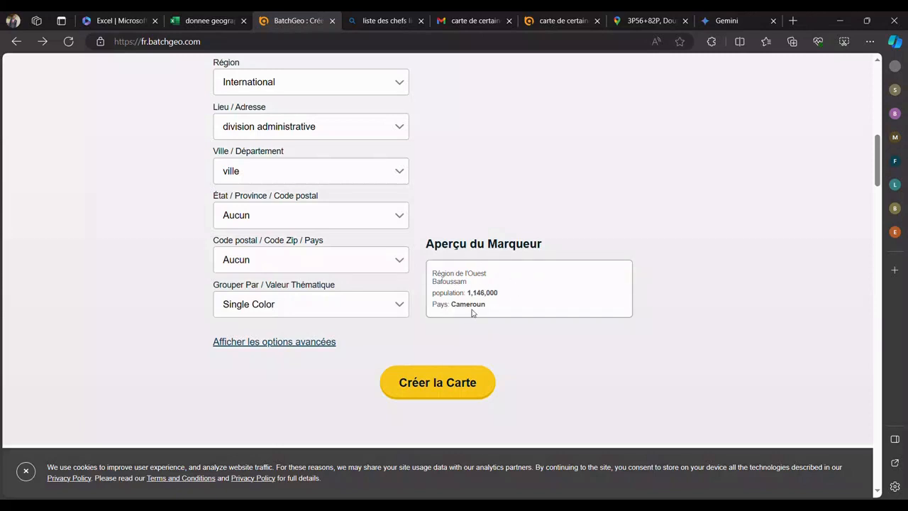
click(388, 308)
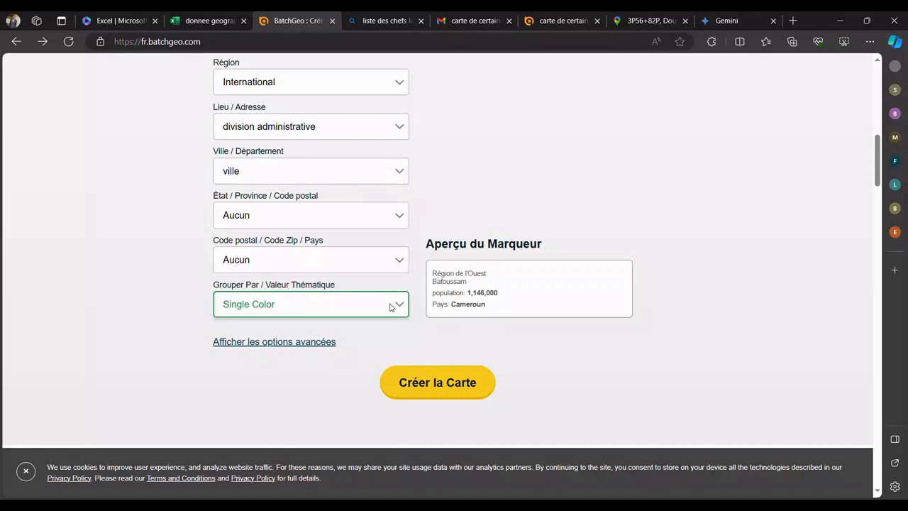
click(286, 344)
click(394, 306)
click(319, 330)
click(324, 341)
scroll(380, 348, down, 4)
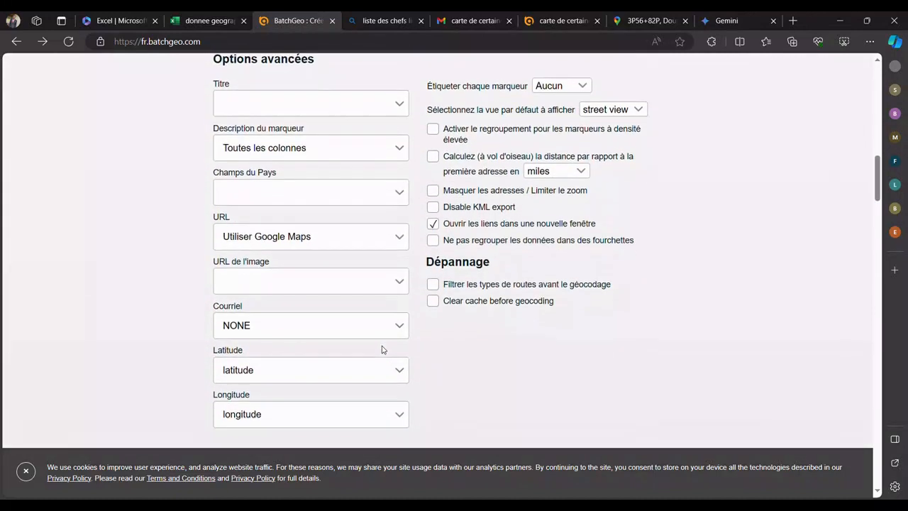
scroll(382, 349, down, 3)
scroll(330, 298, up, 6)
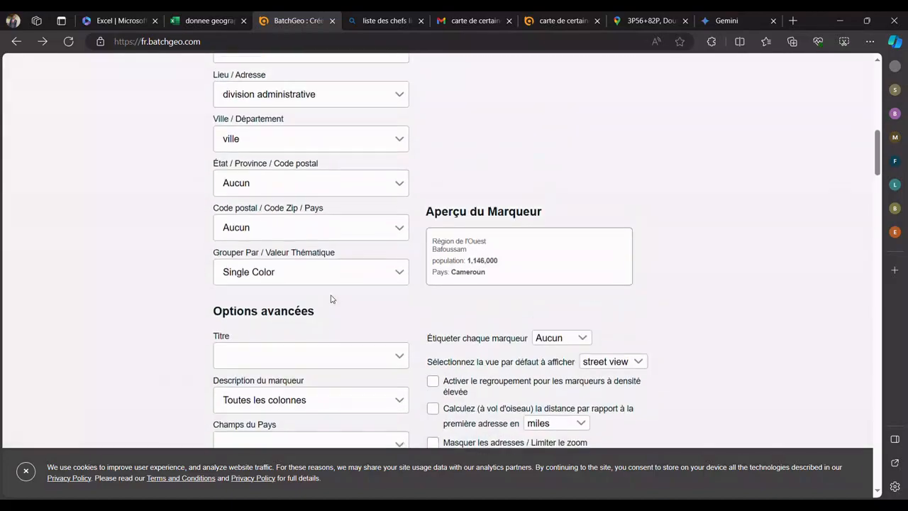
Step: Set the grouping / thematic value of the markers to ville
scroll(369, 251, down, 2)
click(381, 232)
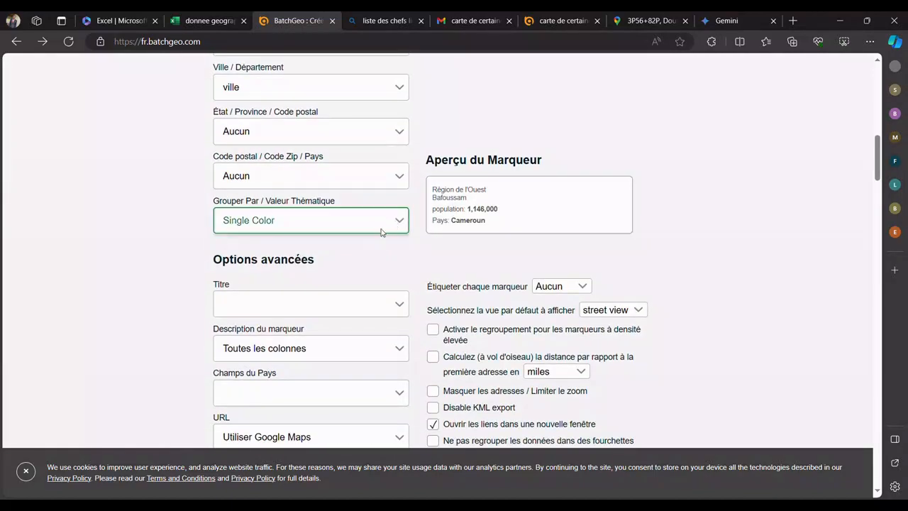
click(320, 253)
Step: Review the marker colours, marker shape, map style and coordinate fields in the advanced options
scroll(363, 272, down, 7)
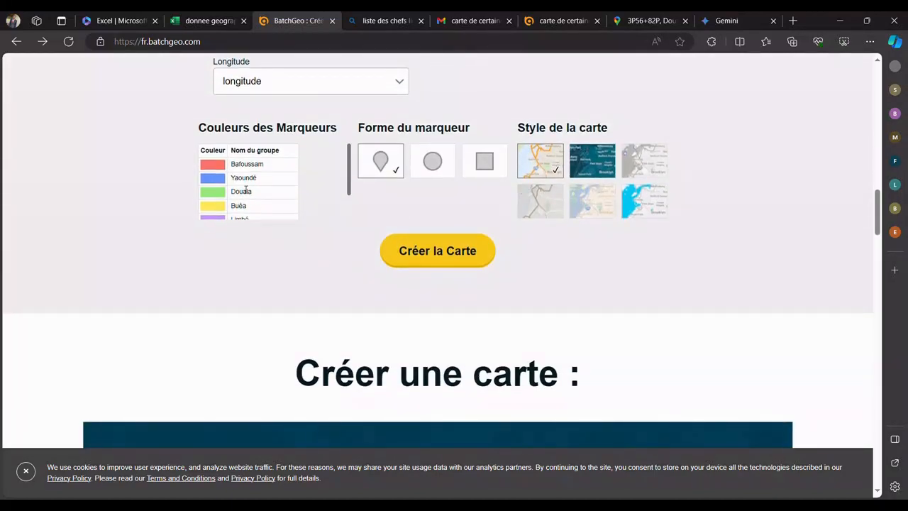
scroll(244, 190, up, 3)
scroll(241, 215, down, 4)
scroll(298, 297, up, 2)
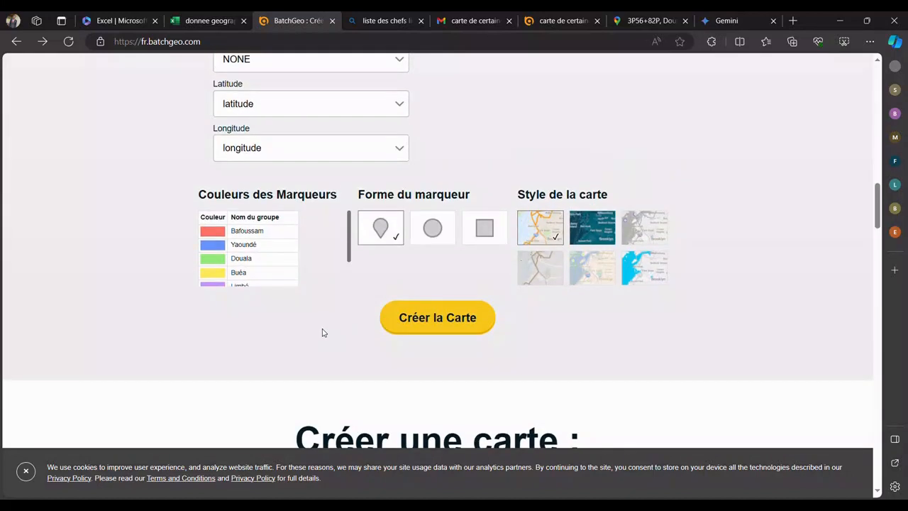
scroll(325, 328, up, 2)
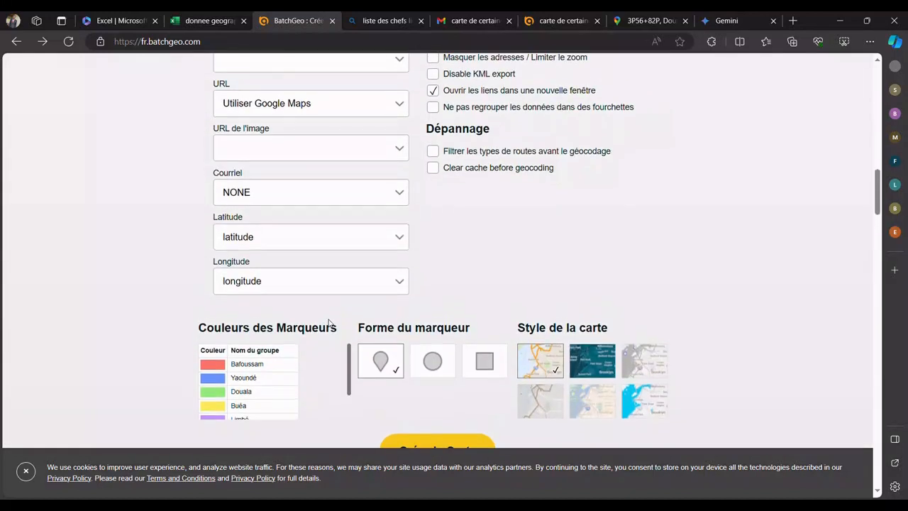
scroll(322, 305, up, 4)
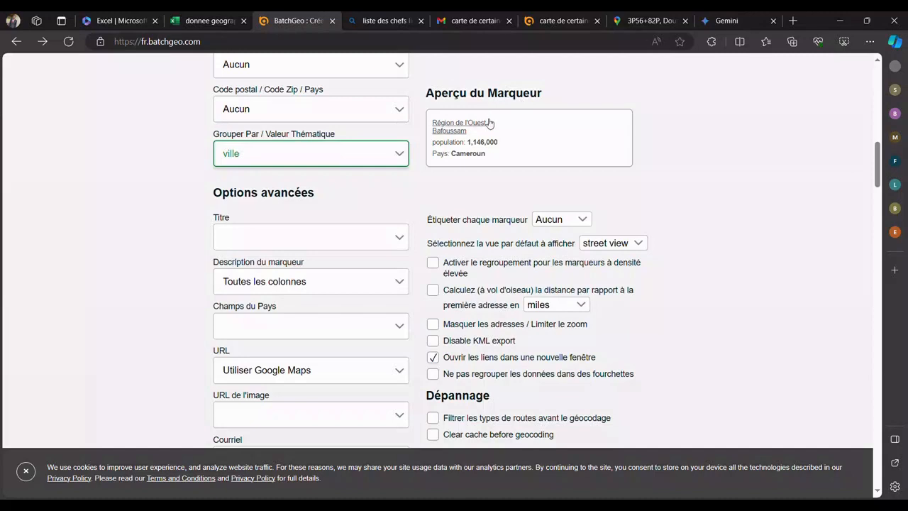
scroll(428, 175, up, 1)
scroll(427, 175, up, 1)
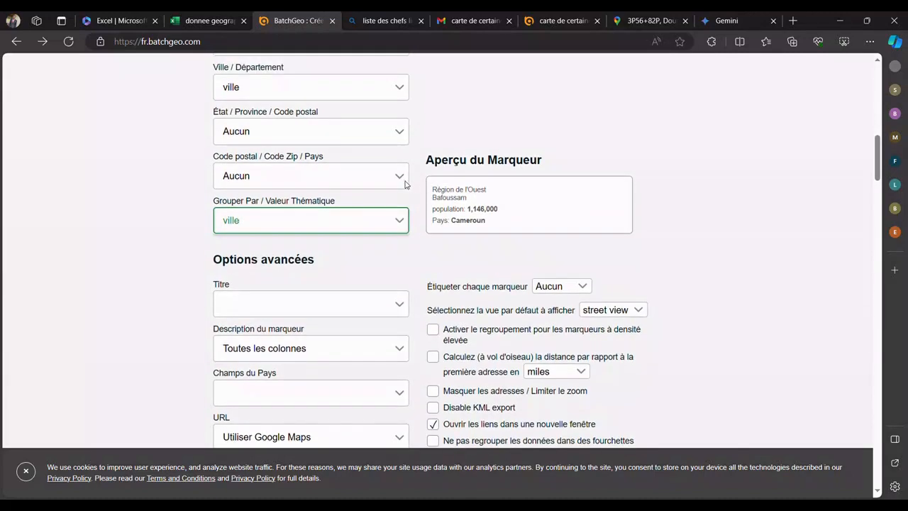
Step: Check the choices for the state/province and postal code/country fields, leaving both at Aucun
click(401, 138)
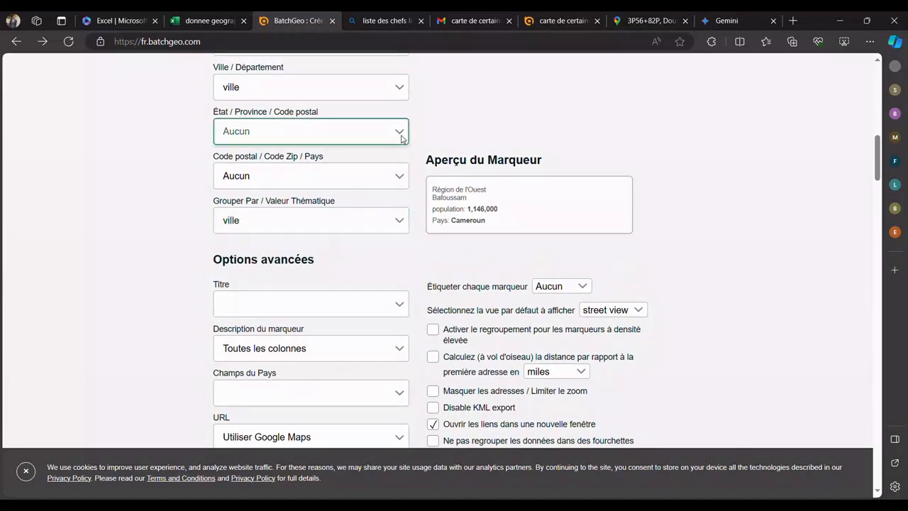
click(301, 166)
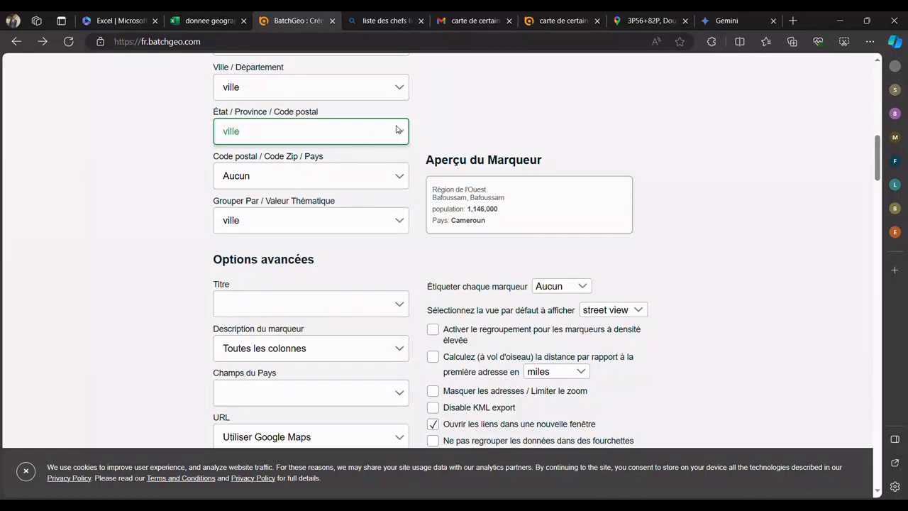
click(310, 157)
click(405, 176)
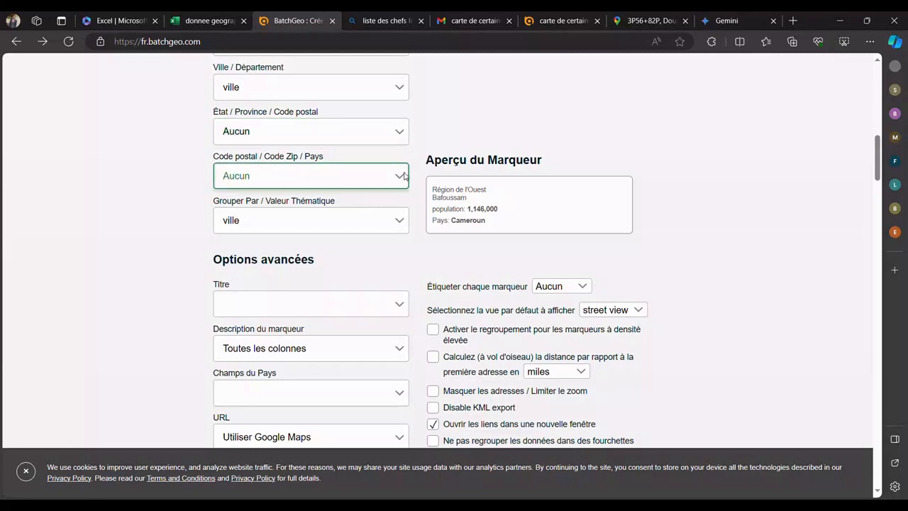
click(298, 208)
click(397, 170)
click(315, 193)
click(449, 258)
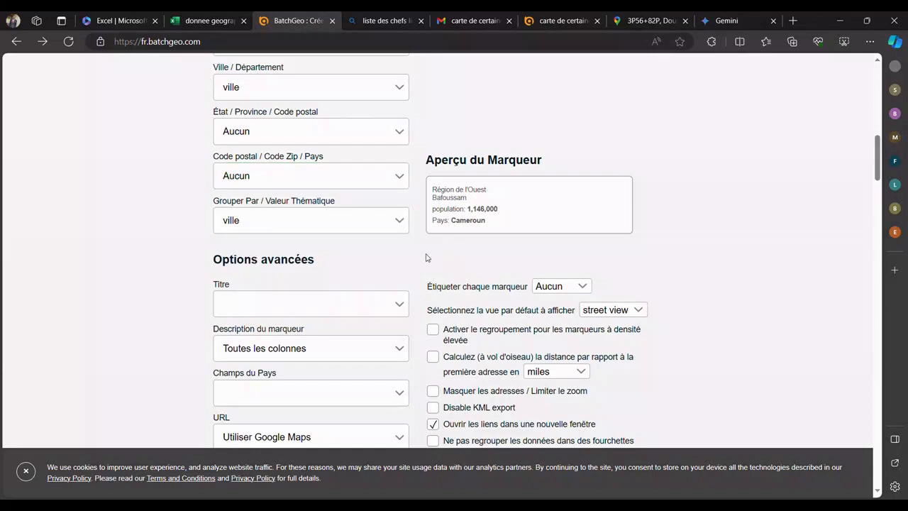
Step: Create the map with the chosen options and enter my map as its title
scroll(428, 258, down, 9)
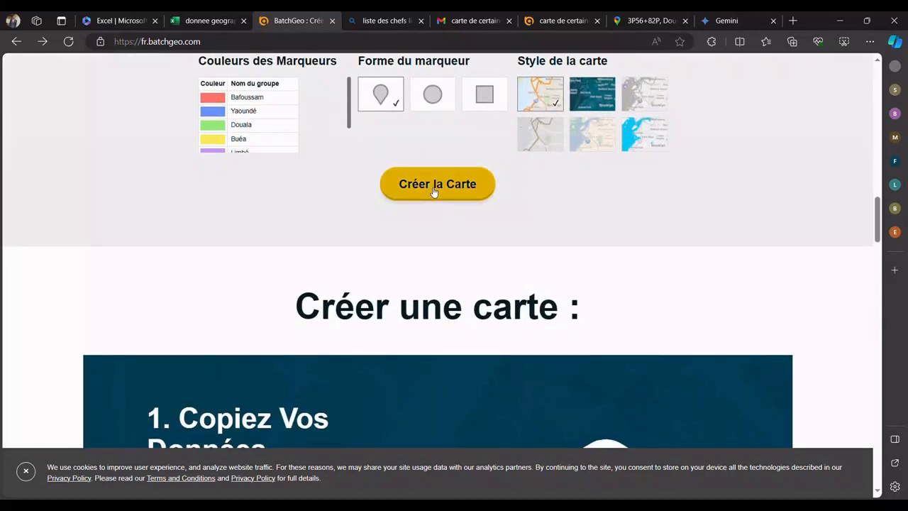
click(436, 186)
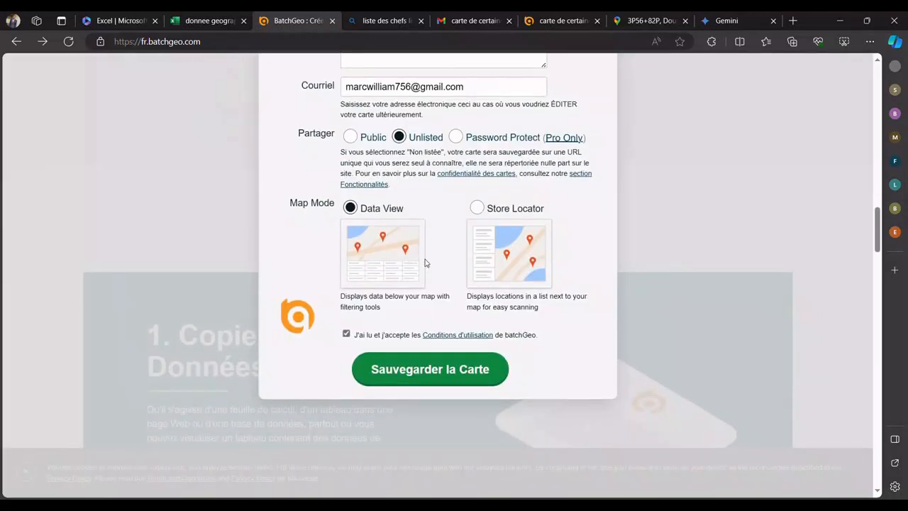
scroll(426, 263, up, 3)
click(432, 188)
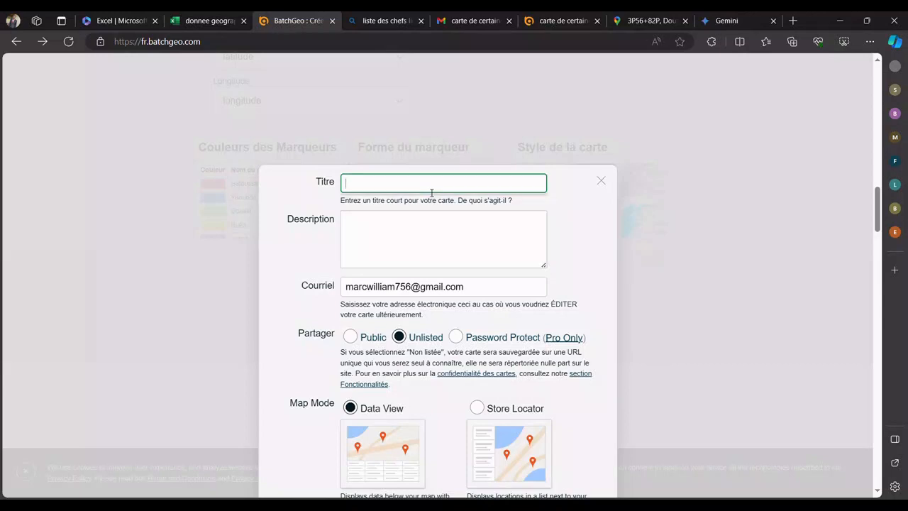
text(My Map)
key(BackSpace)
key(BackSpace)
key(BackSpace)
key(BackSpace)
key(BackSpace)
key(BackSpace)
text(my map)
Step: Enter school learning projet as the map's description, keeping the prefilled e-mail address
click(428, 297)
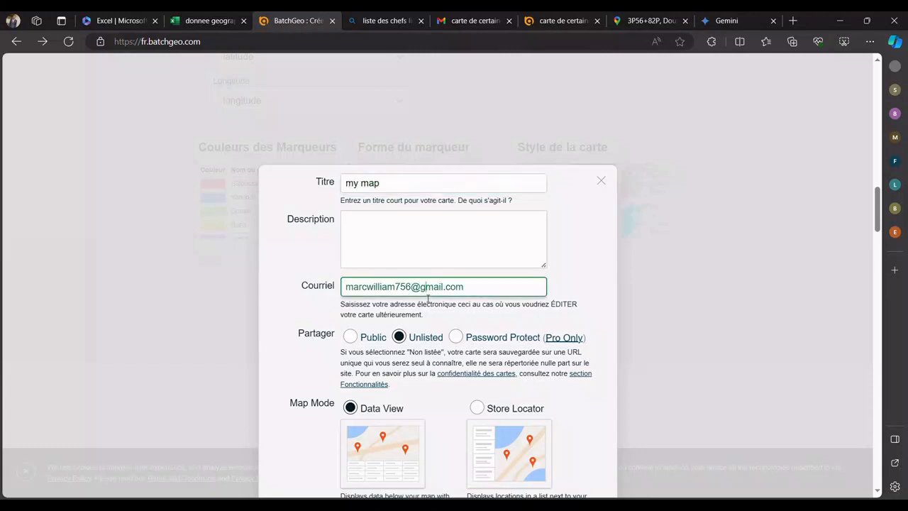
click(441, 259)
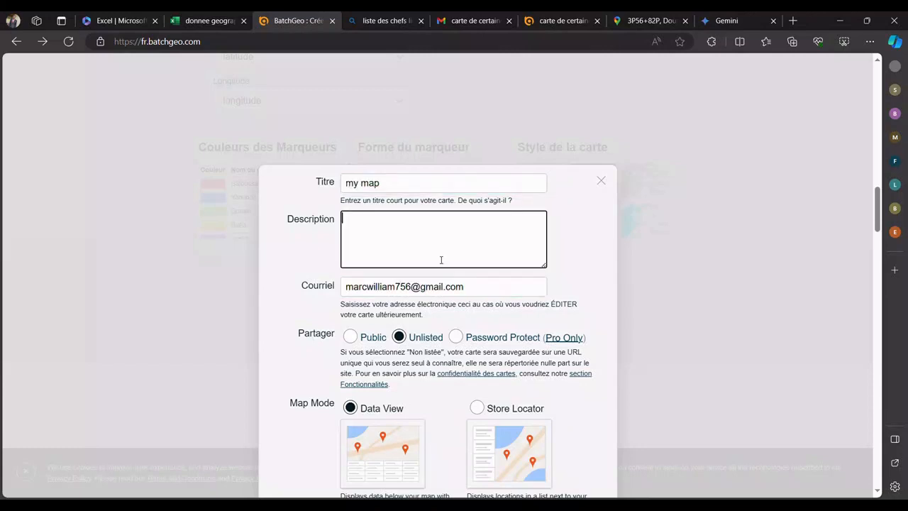
text(school learning projet)
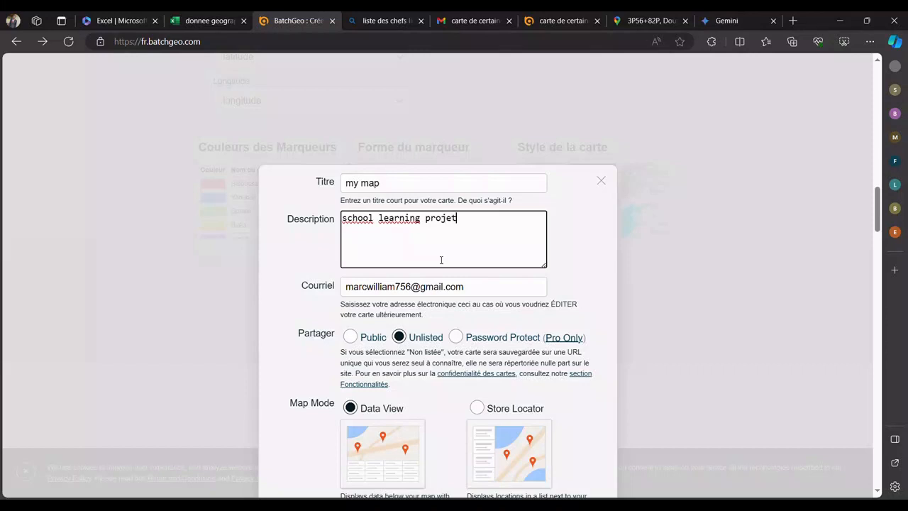
click(481, 288)
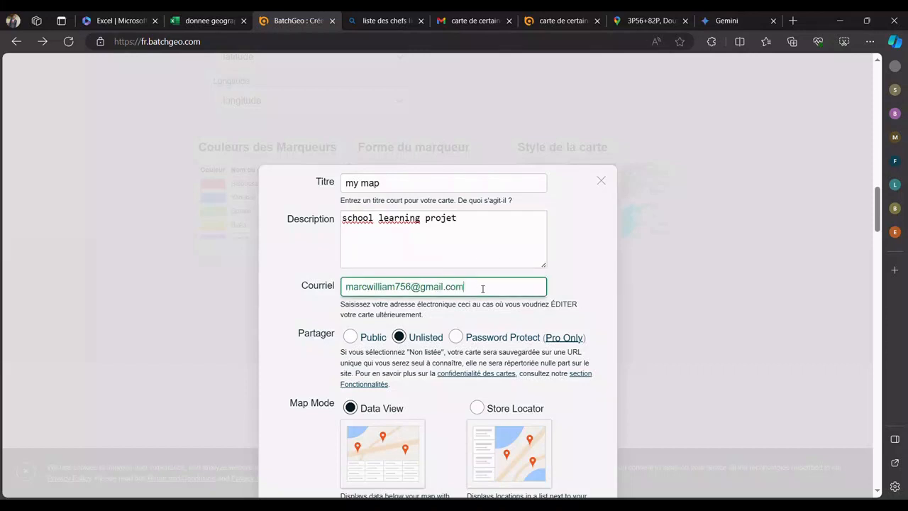
click(580, 272)
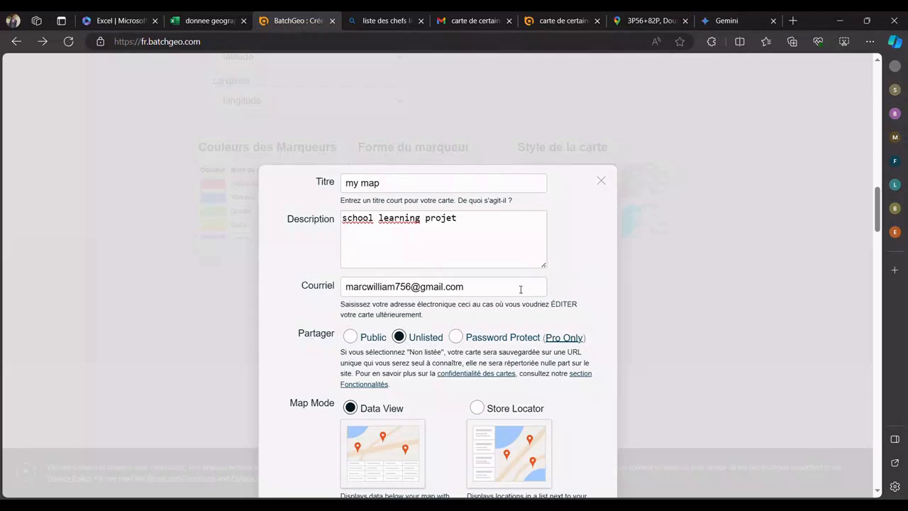
Step: Check the prefilled e-mail address and set the map's sharing option to Public
drag(495, 289, 346, 301)
click(309, 296)
drag(516, 286, 330, 293)
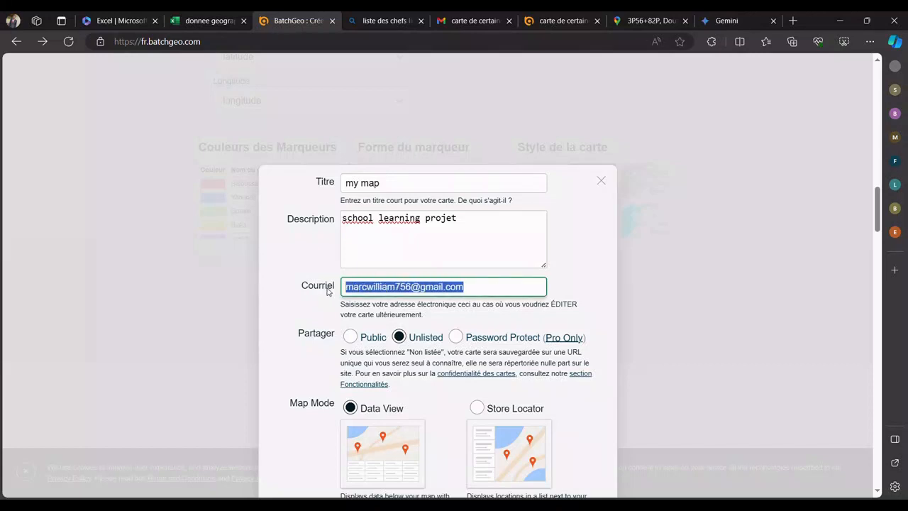
click(349, 338)
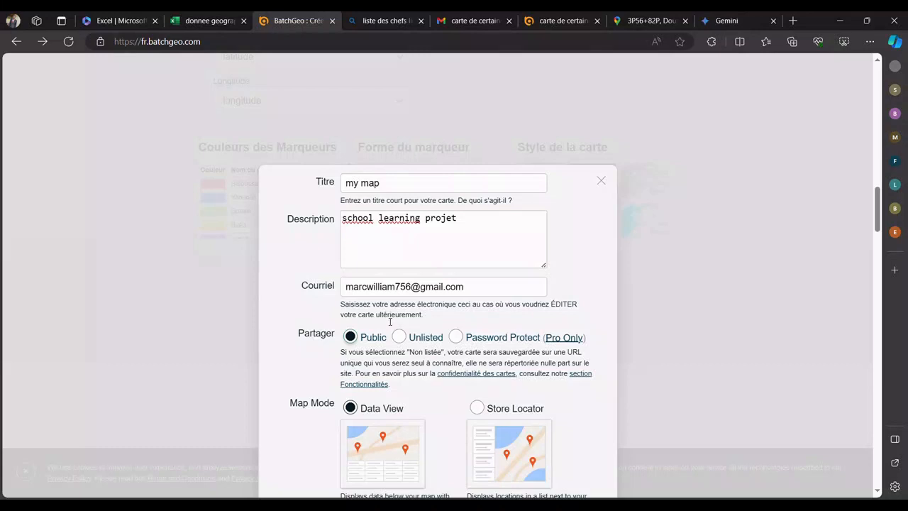
Step: Choose Store Locator as the map mode, save the map and dismiss the confirmation message
scroll(368, 345, down, 3)
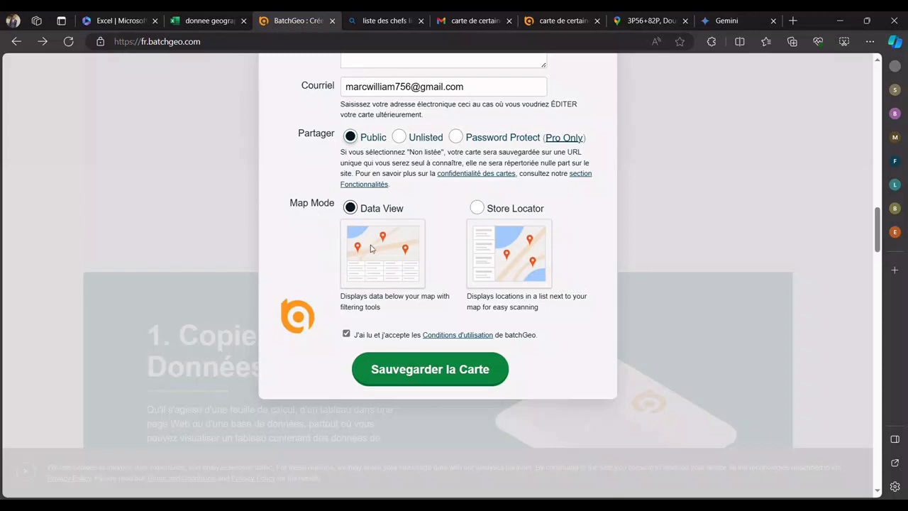
click(485, 210)
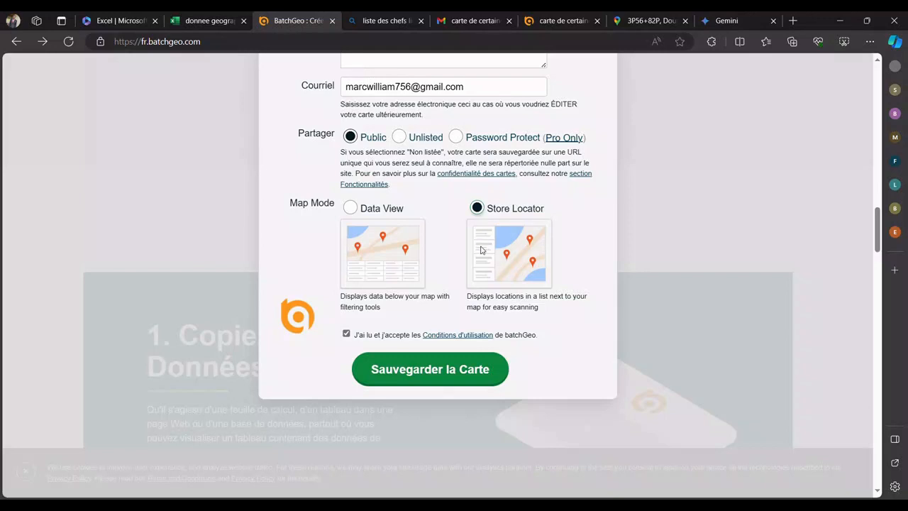
click(410, 380)
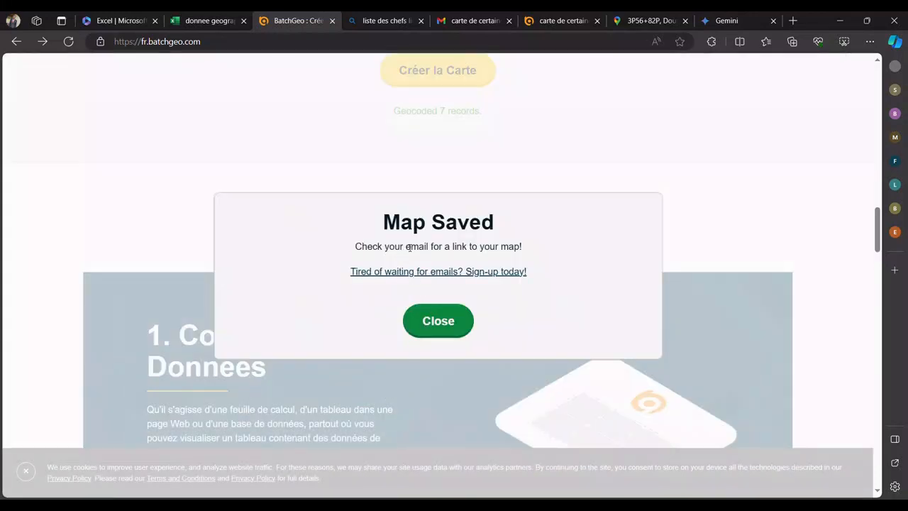
click(441, 321)
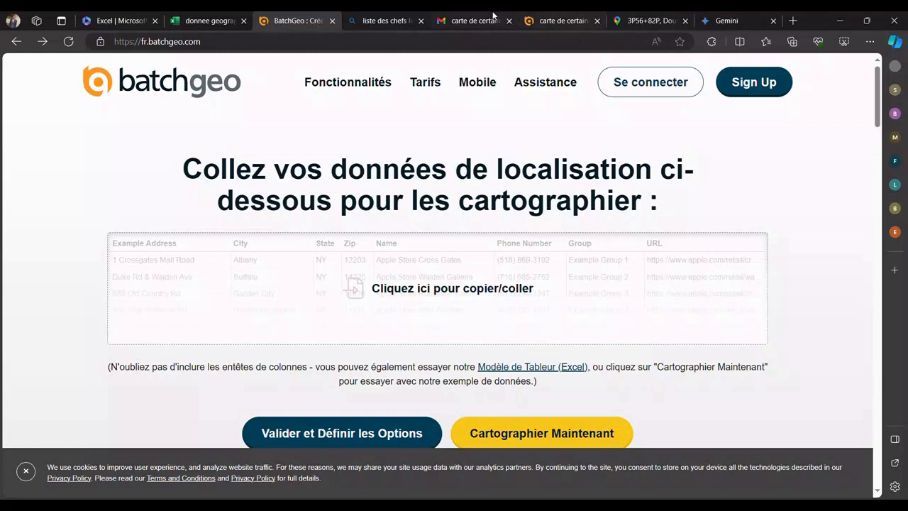
Step: Switch to the Gmail inbox, open the new BatchGeo message titled my map and check the map name in it
click(471, 21)
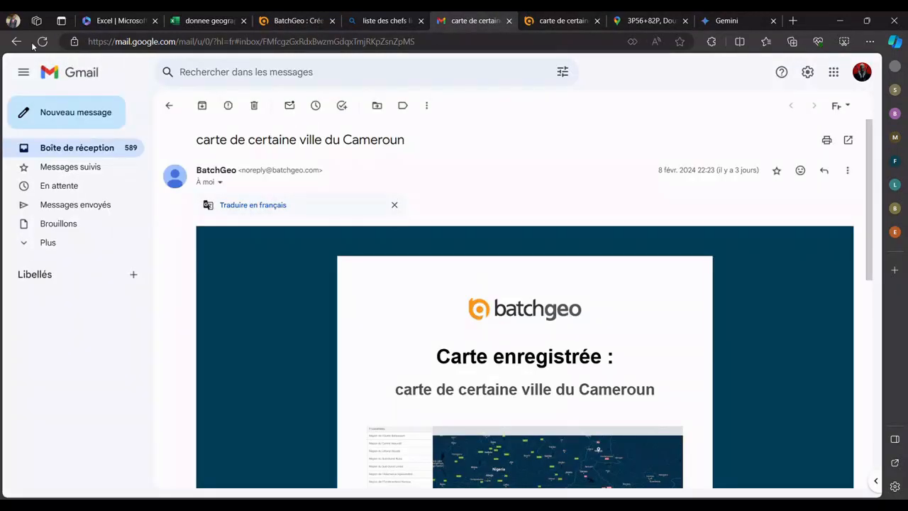
click(169, 105)
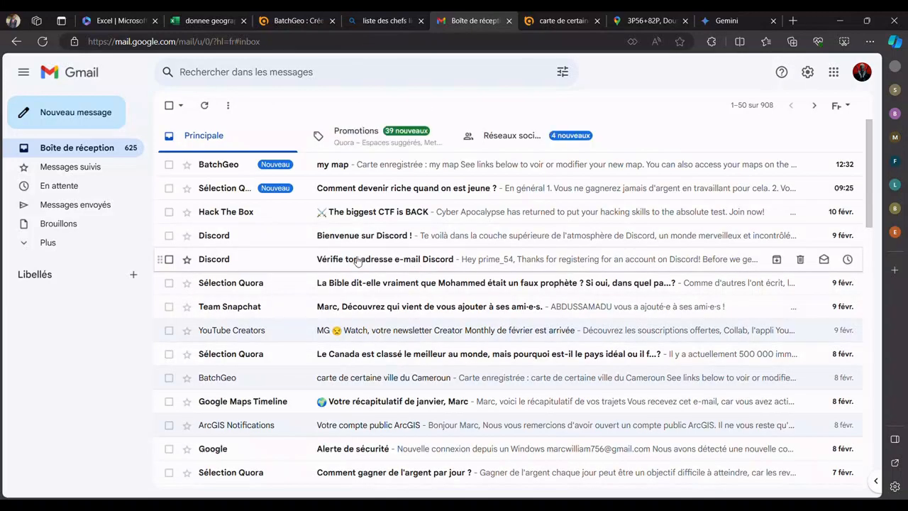
click(354, 171)
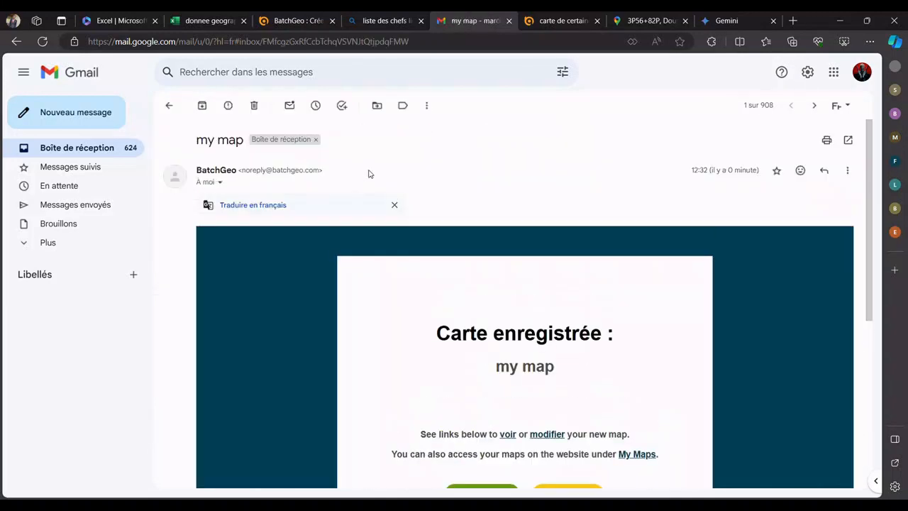
scroll(464, 334, down, 2)
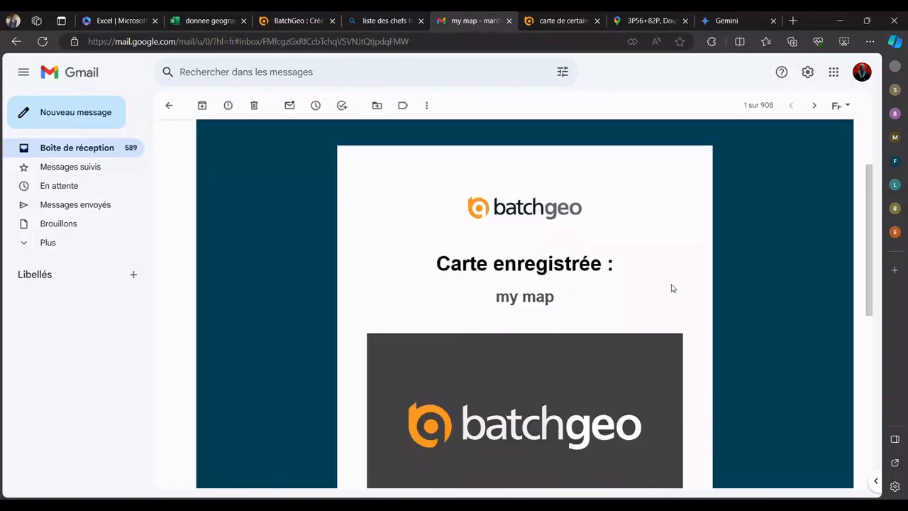
drag(564, 303, 500, 305)
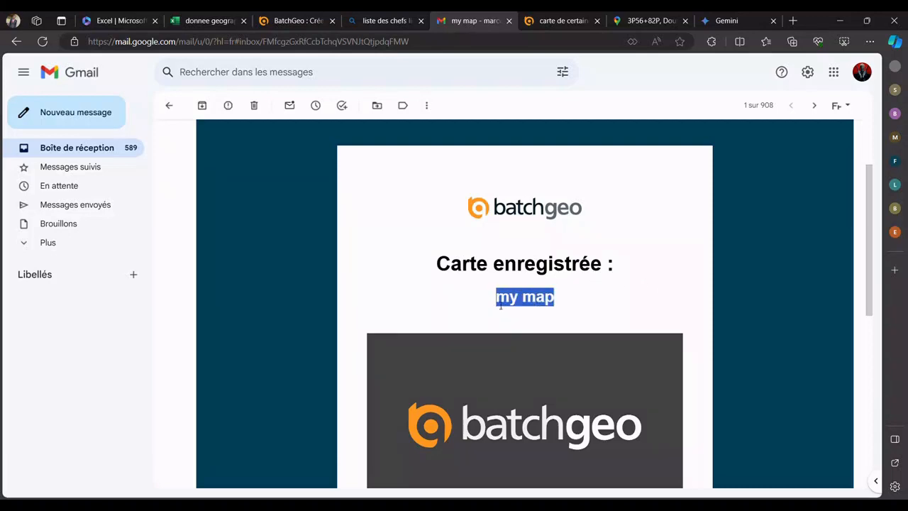
Step: Open the saved map online from the viewing link in the BatchGeo e-mail
scroll(446, 307, down, 5)
scroll(427, 291, up, 2)
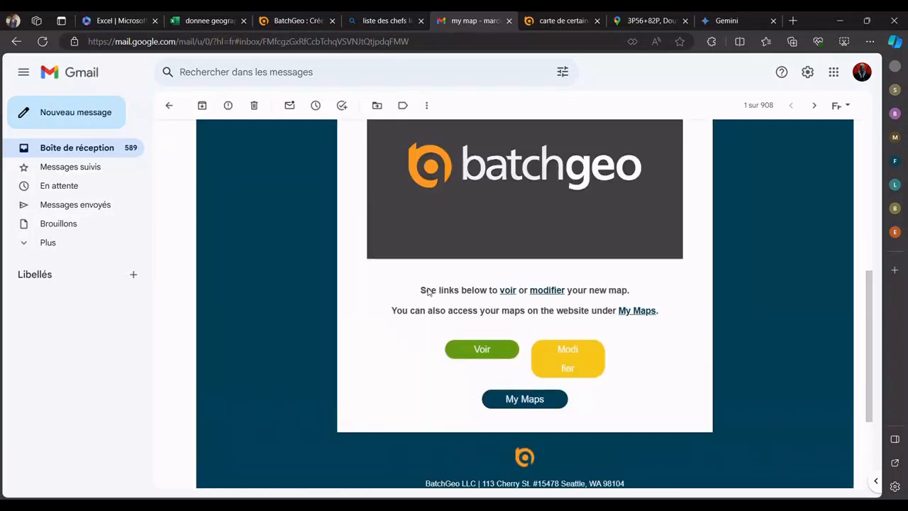
click(480, 388)
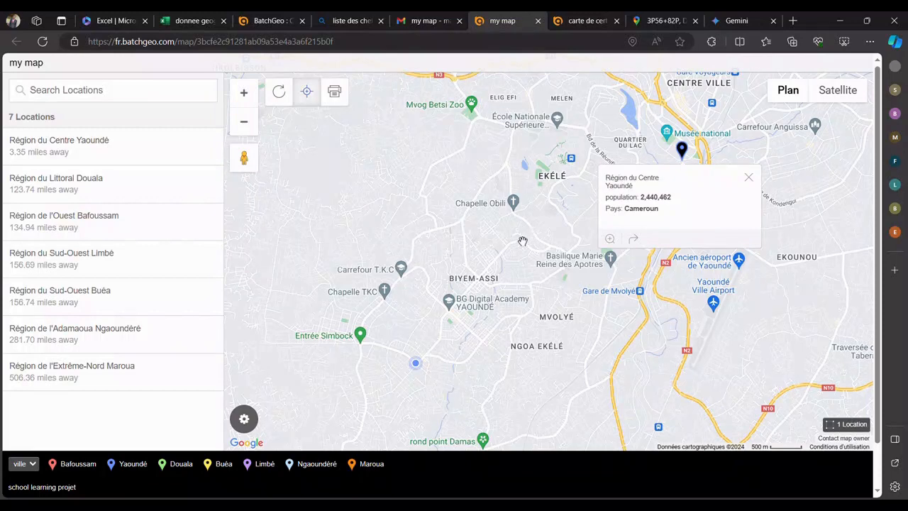
Step: Close Yaoundé's information card and view the wider area with the surrounding city markers
drag(595, 348, 502, 304)
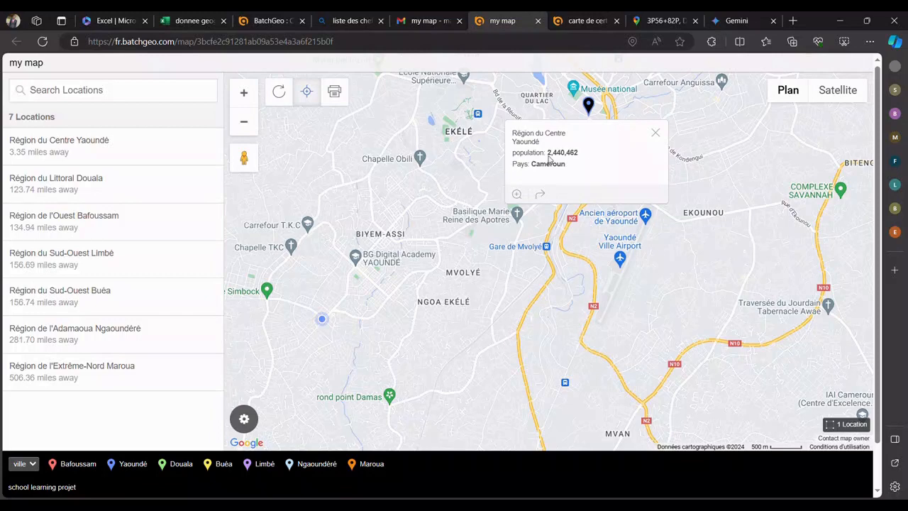
click(655, 133)
scroll(550, 231, down, 1)
scroll(550, 231, down, 2)
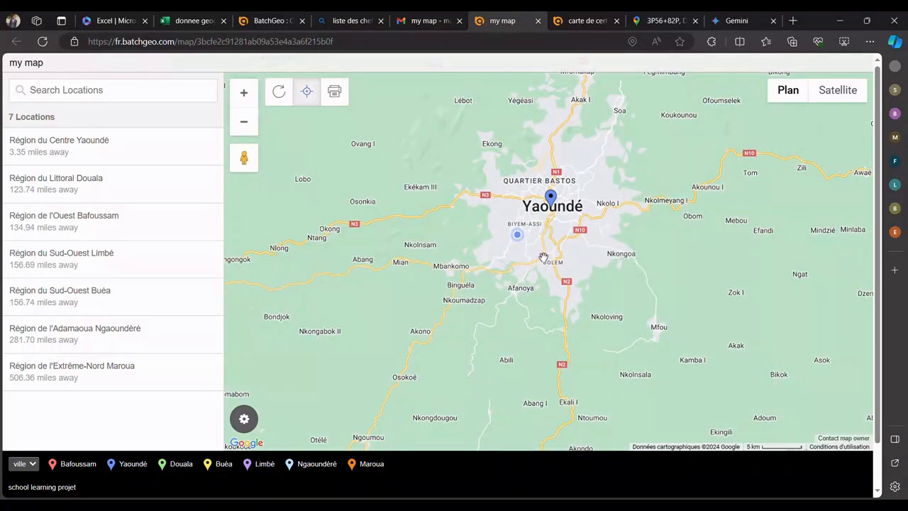
scroll(542, 253, down, 2)
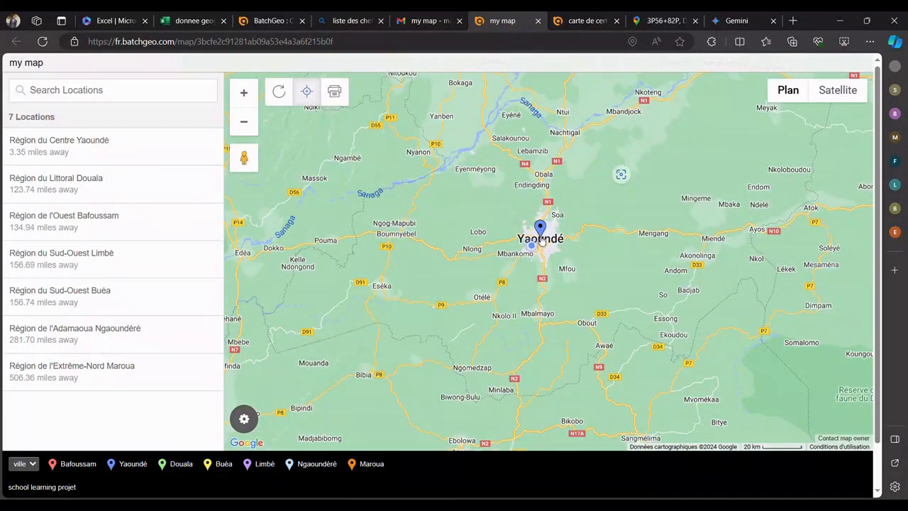
scroll(539, 240, down, 2)
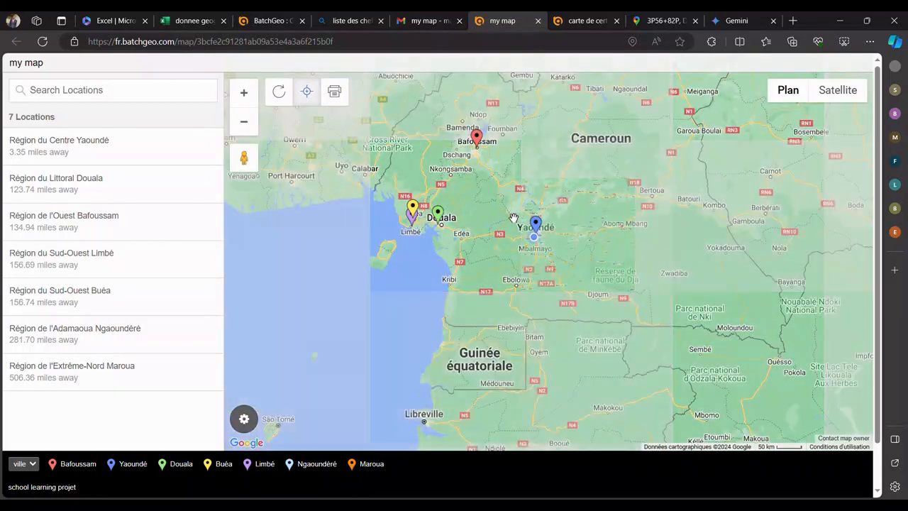
Step: Examine how the city markers are spread across Cameroon, from Maroua in the north to the southern cities
drag(513, 218, 489, 291)
drag(637, 102, 563, 257)
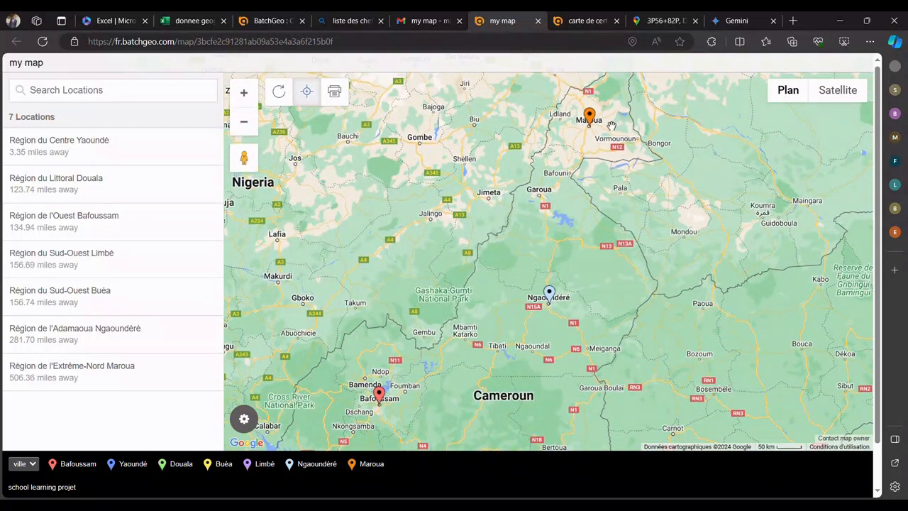
drag(599, 292, 615, 252)
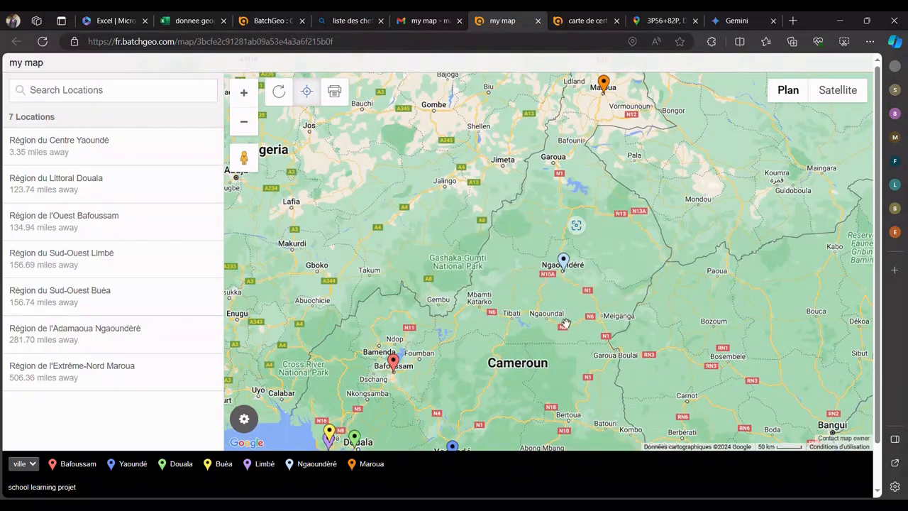
drag(422, 367, 479, 324)
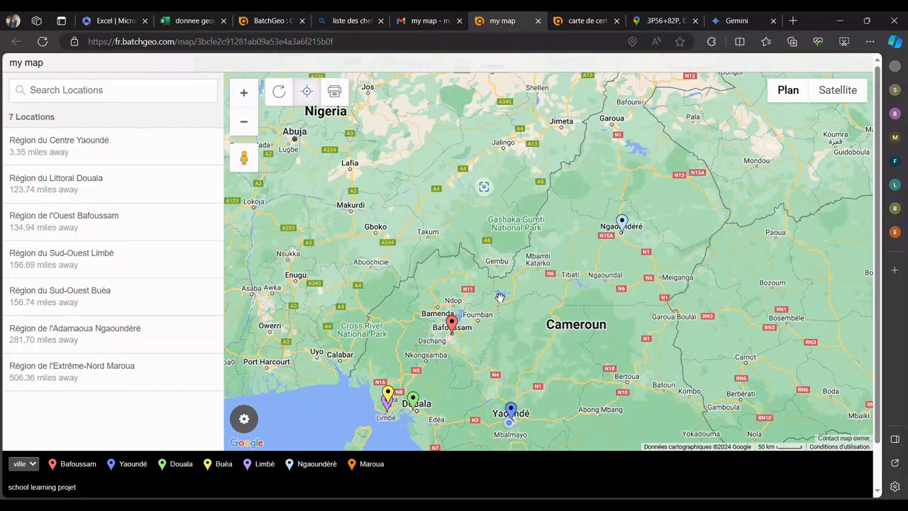
mouse_move(499, 300)
mouse_down()
mouse_move(474, 345)
mouse_move(487, 316)
mouse_move(517, 291)
mouse_up()
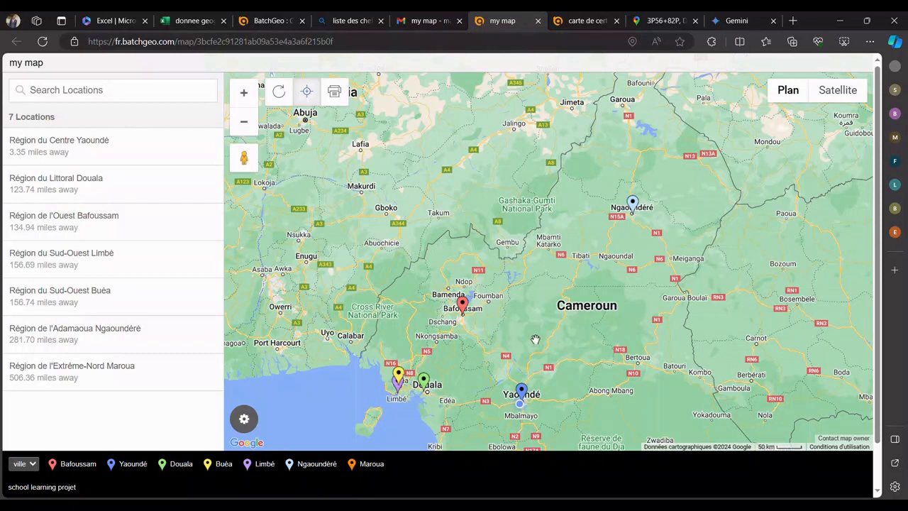
drag(536, 338, 533, 311)
scroll(468, 316, up, 3)
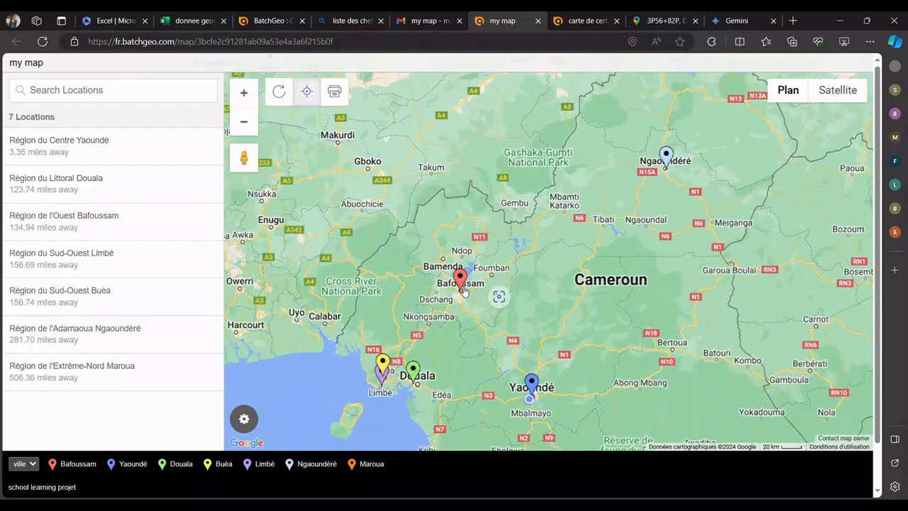
scroll(603, 304, down, 3)
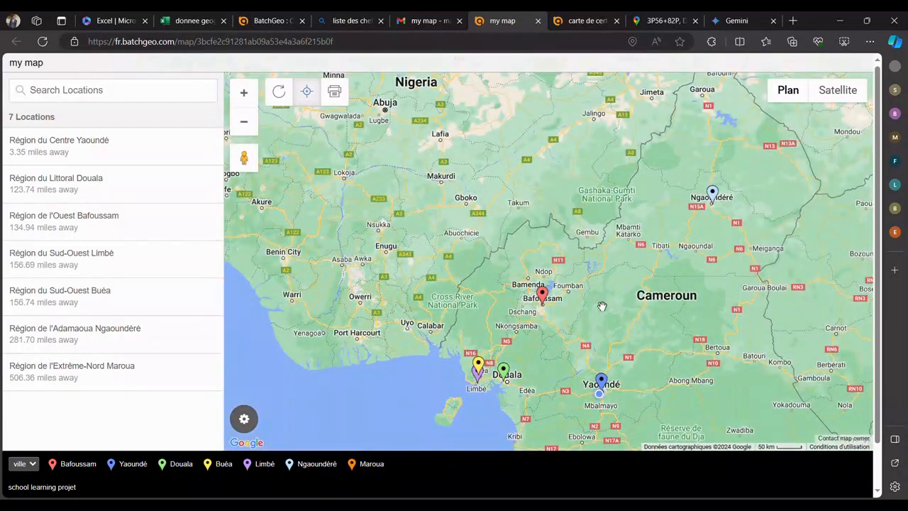
drag(602, 305, 540, 310)
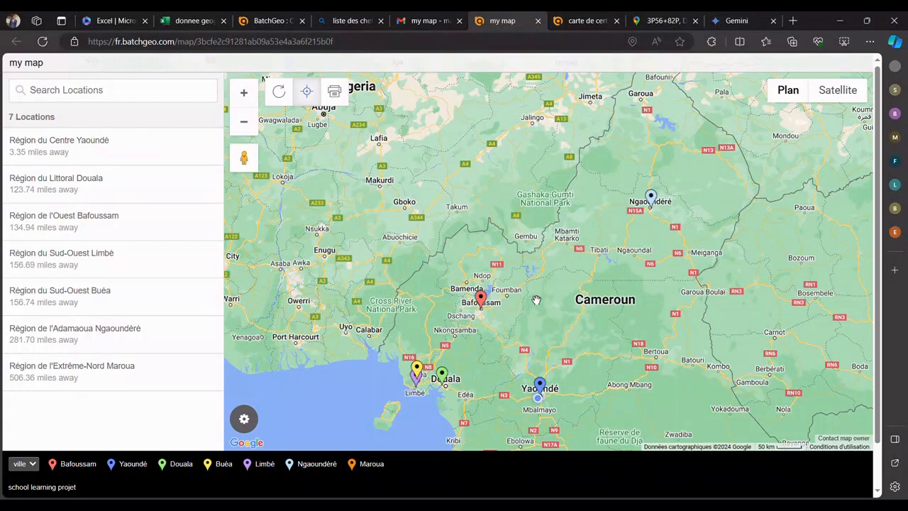
Step: View the information card of the Bafoussam marker twice, closing it each time
click(480, 299)
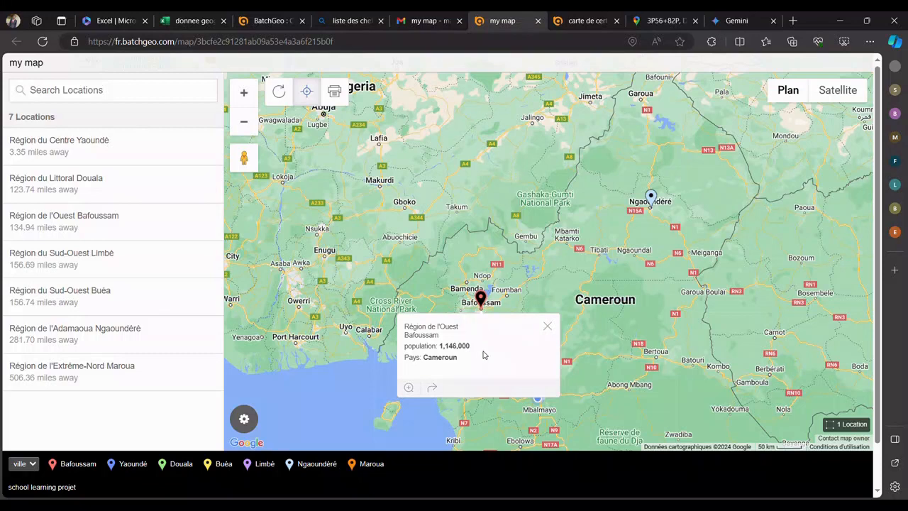
click(547, 328)
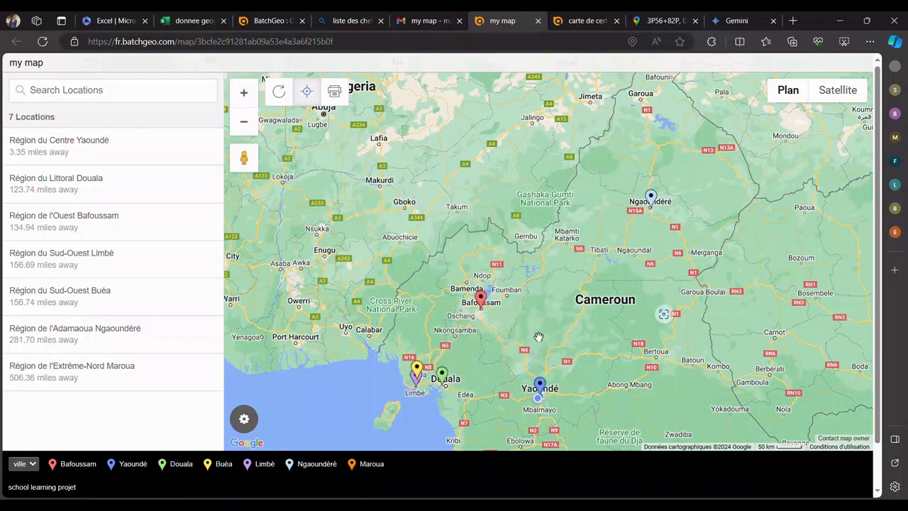
click(480, 299)
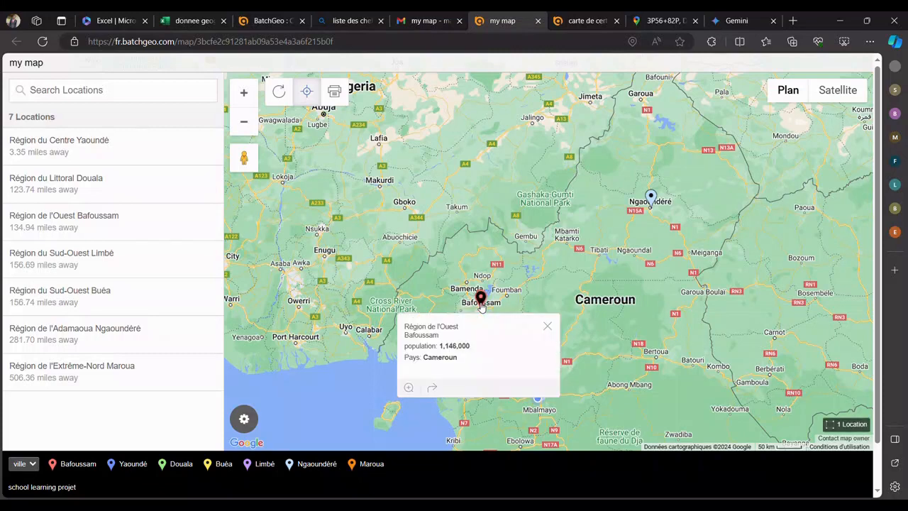
click(547, 327)
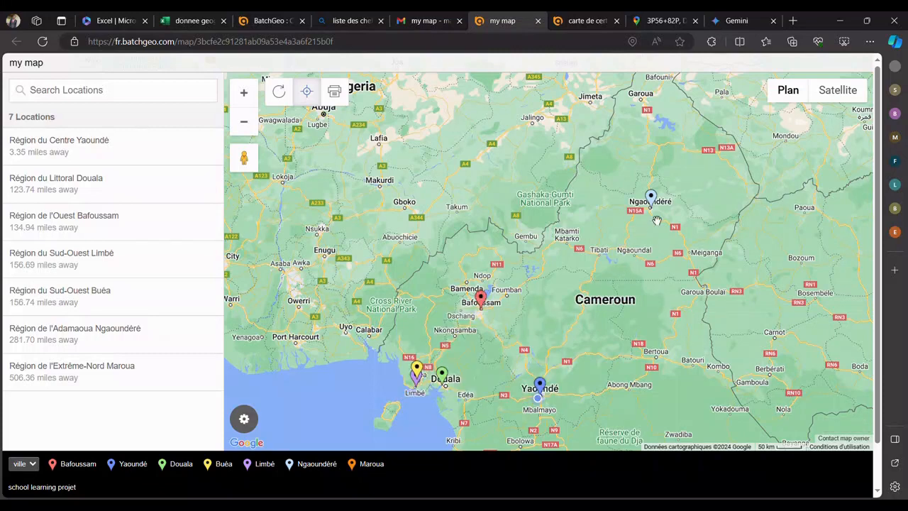
Step: View the information cards of the Yaoundé, Douala and Limbé markers one after another, closing each, and look over the whole country
click(539, 386)
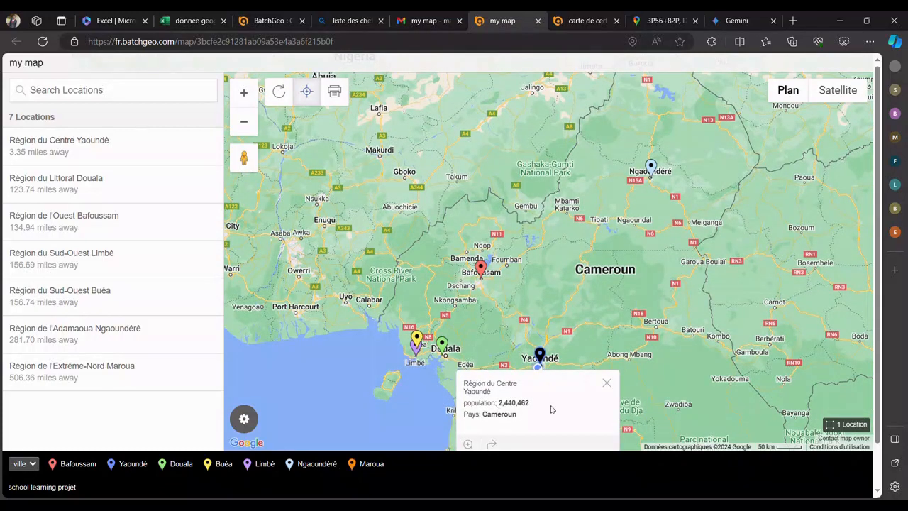
click(607, 383)
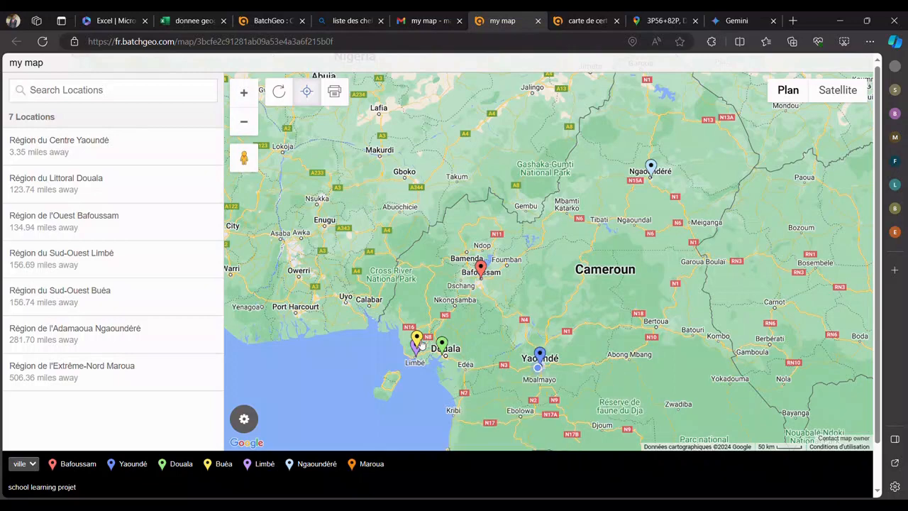
click(442, 349)
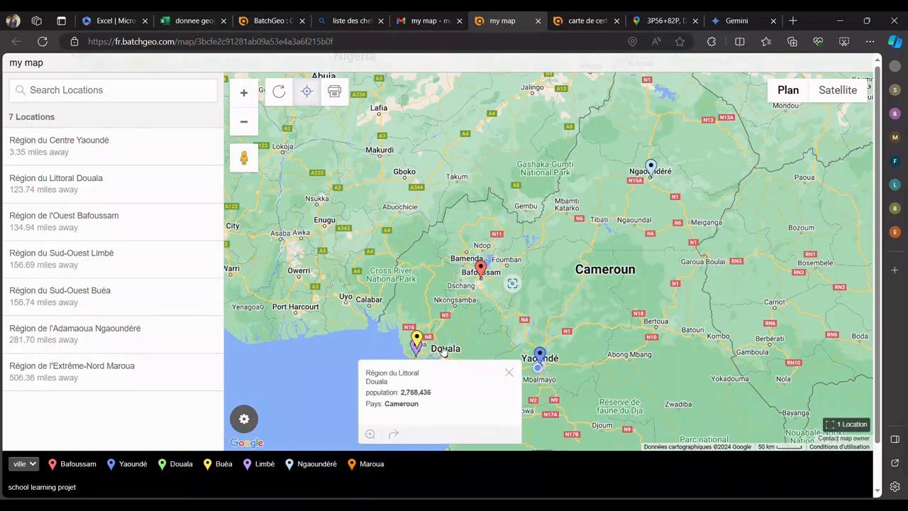
click(509, 373)
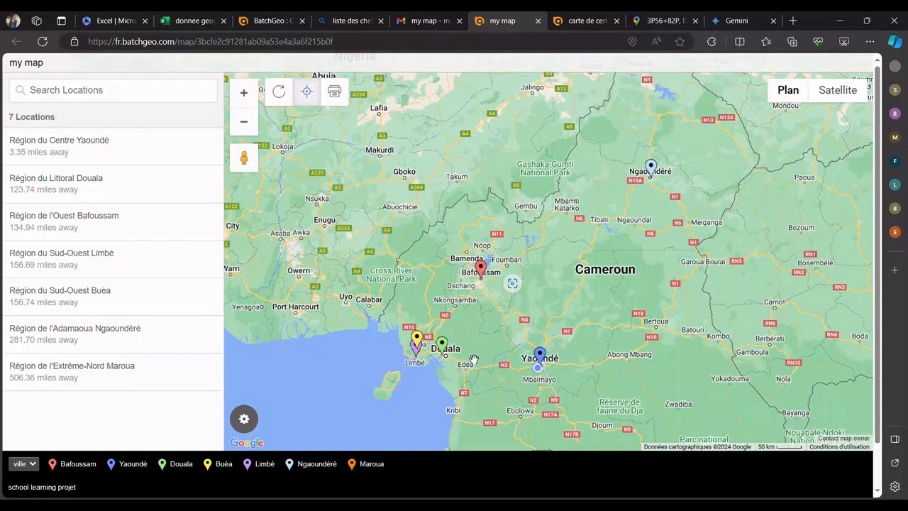
click(416, 347)
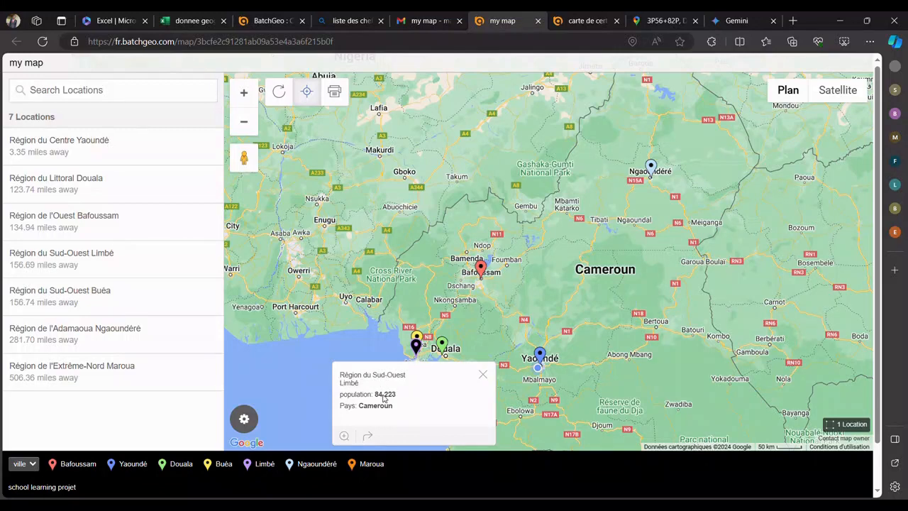
click(482, 375)
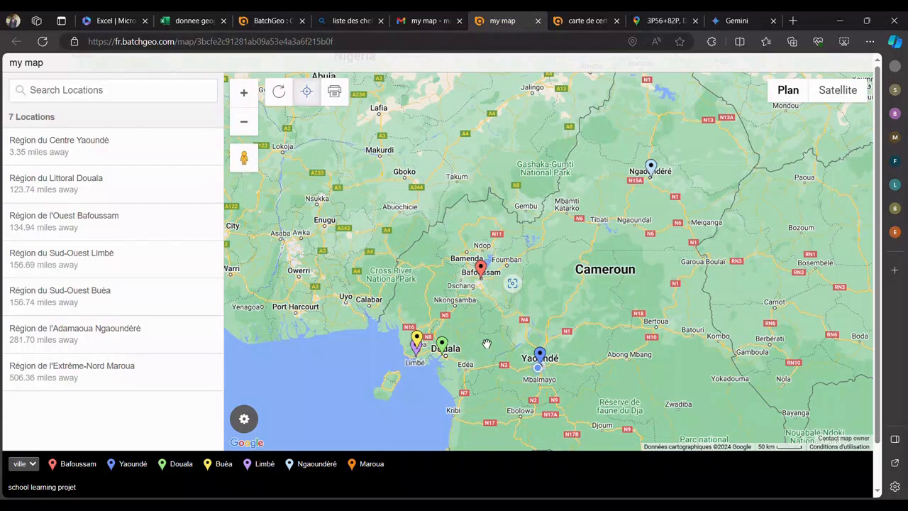
scroll(587, 278, down, 1)
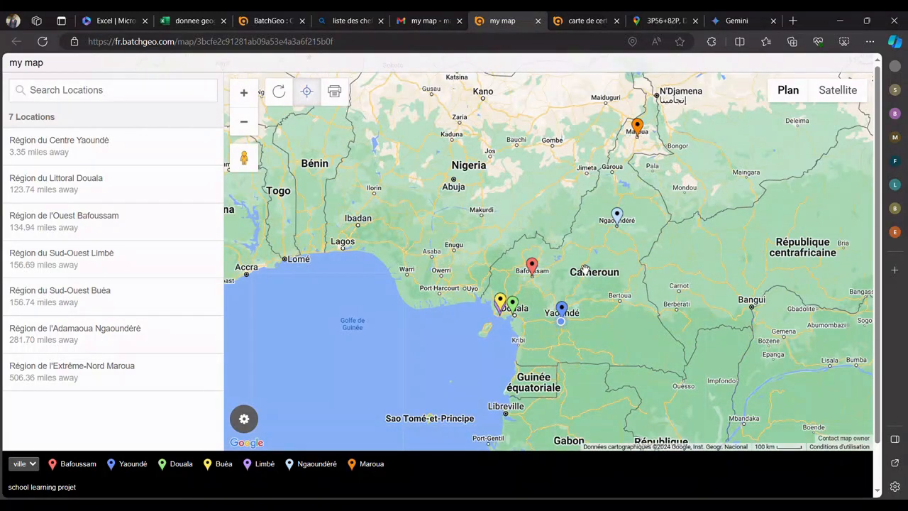
Step: View the Google Maps driving route from Yaoundé to Bafoussam through the Bafoussam marker's card, then return to the BatchGeo map and close the card
click(532, 275)
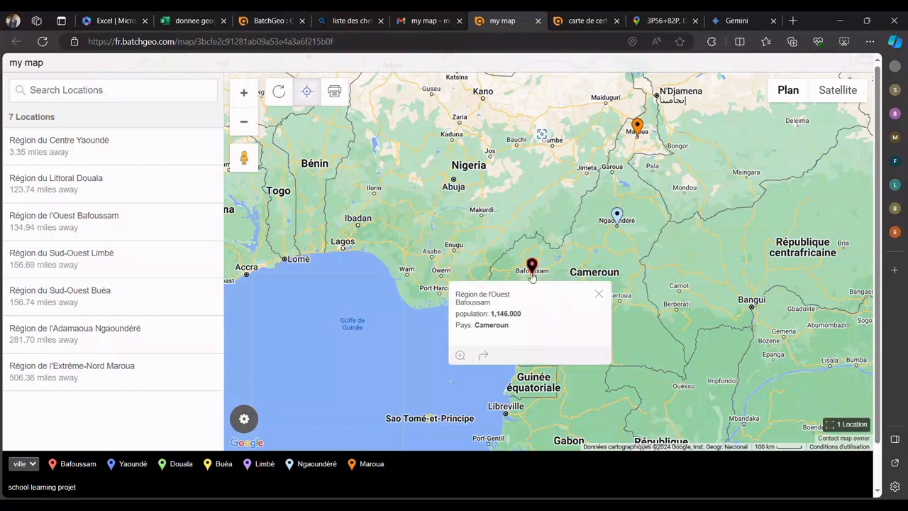
click(485, 356)
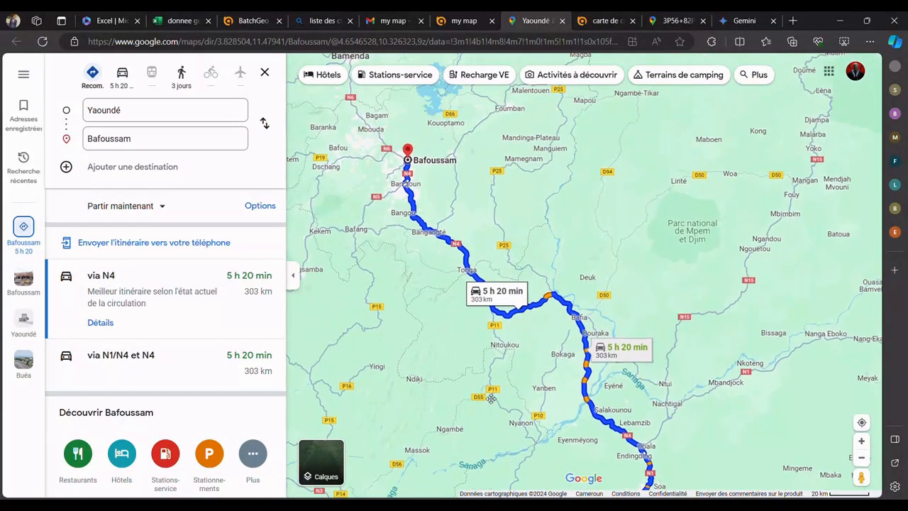
scroll(480, 331, down, 5)
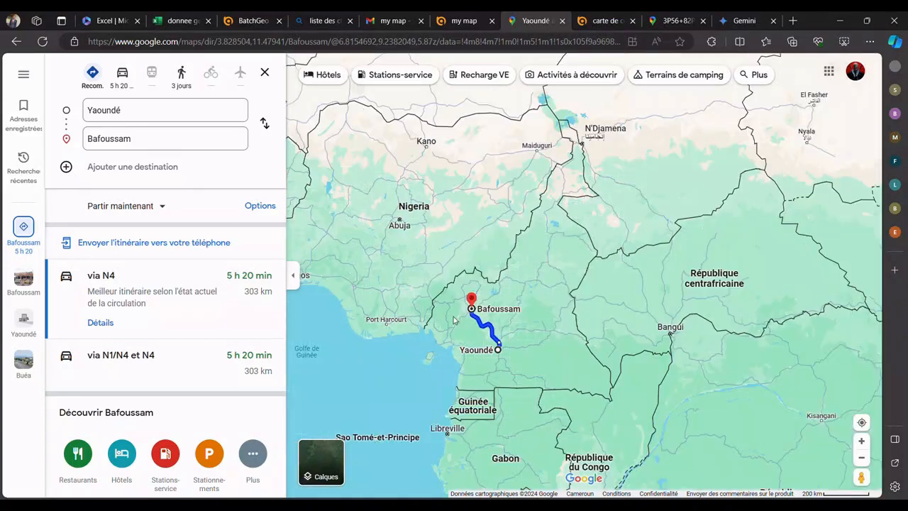
scroll(486, 341, up, 1)
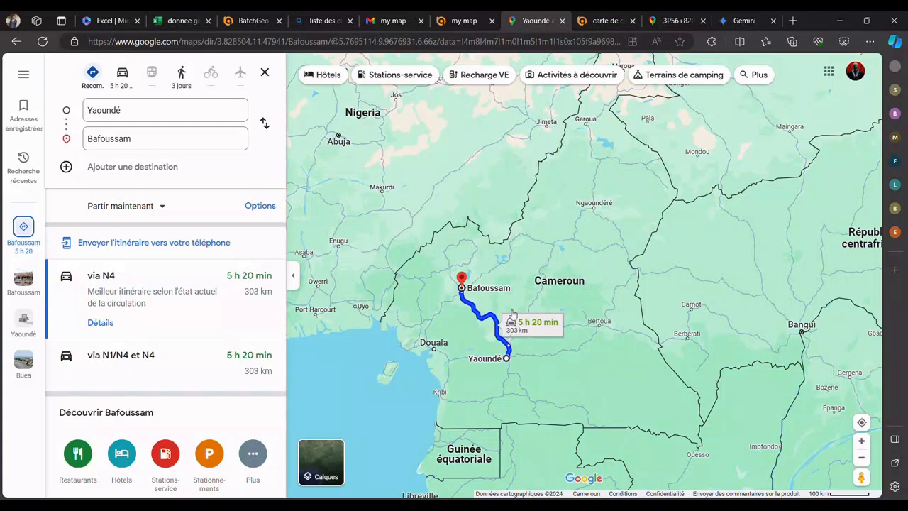
click(464, 23)
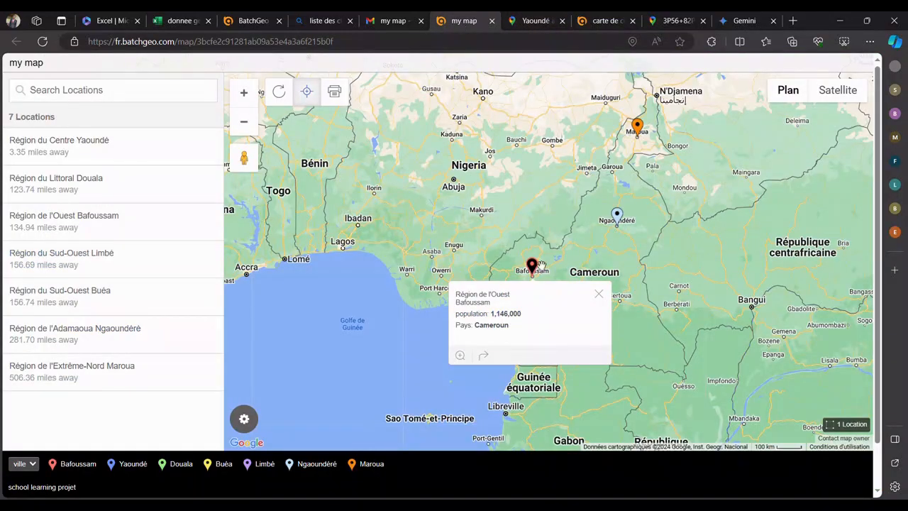
click(599, 294)
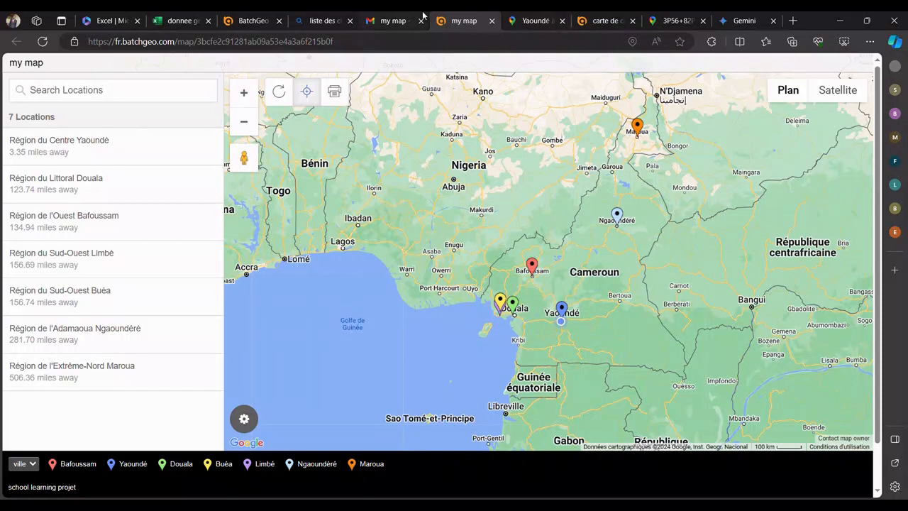
Step: Revisit the BatchGeo start page and the donnee geographique workbook, highlighting the city table A1:F8 on Feuil1 and clearing the selection
click(397, 19)
click(316, 19)
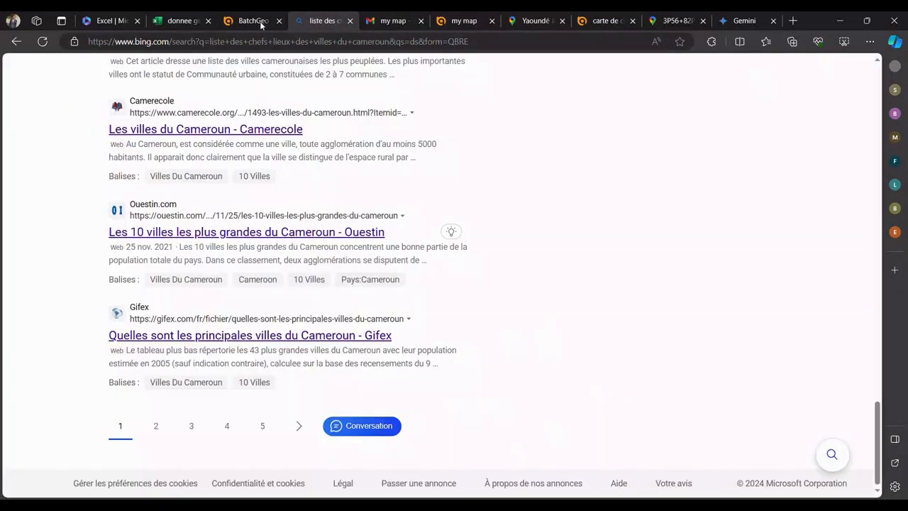
click(256, 19)
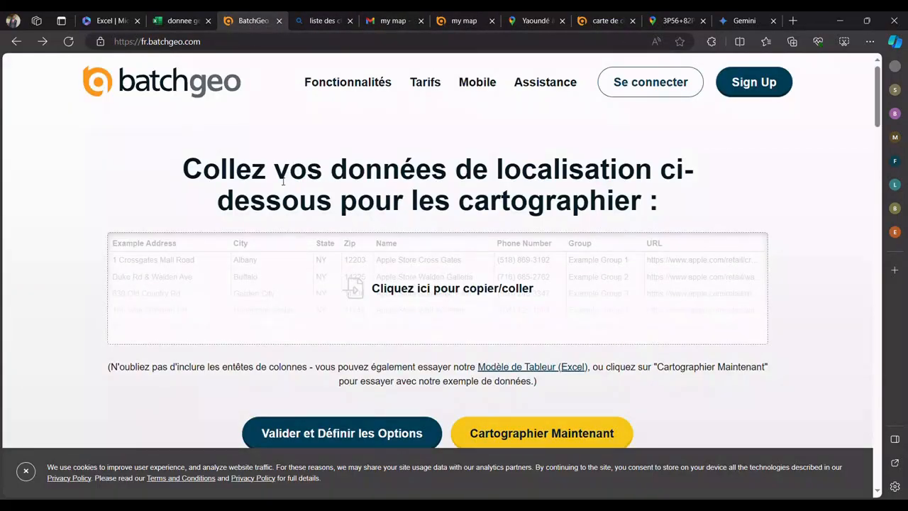
click(182, 19)
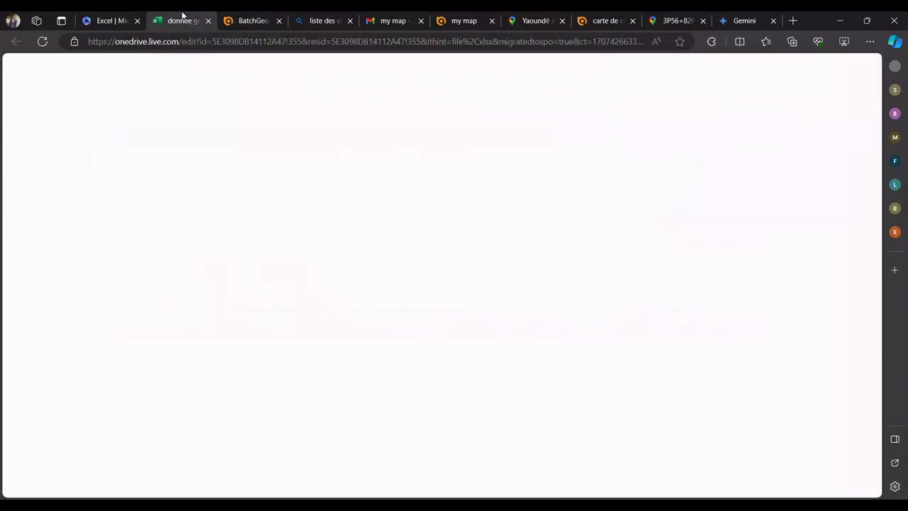
drag(415, 285, 42, 212)
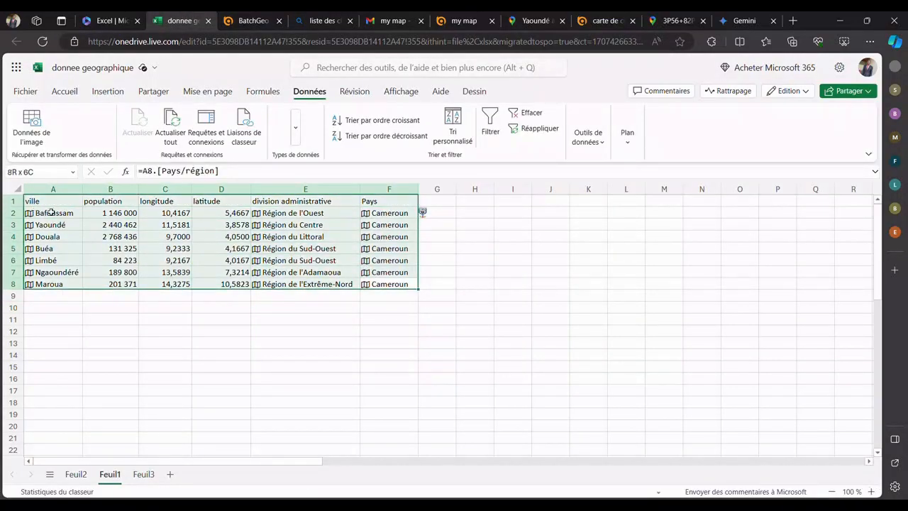
click(275, 321)
Step: View the Microsoft 365 Excel home page, checking back once on the donnee geographique workbook
click(105, 21)
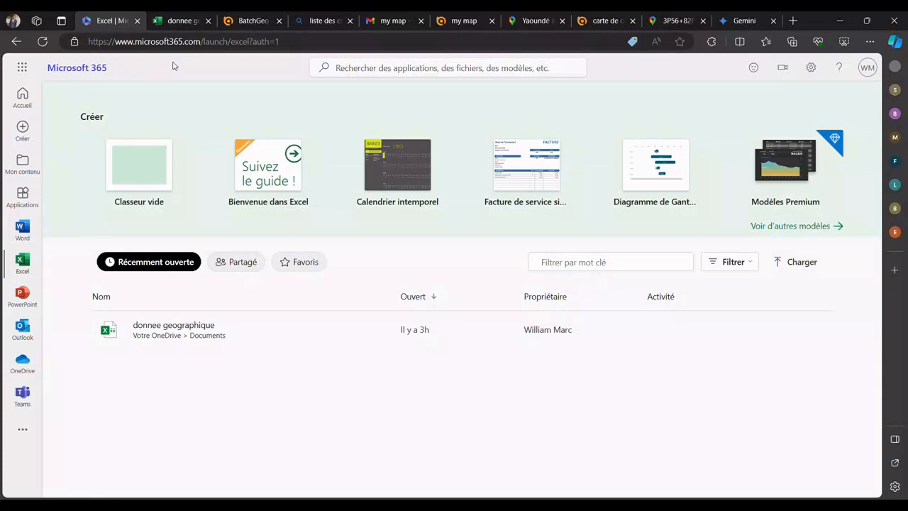
click(173, 17)
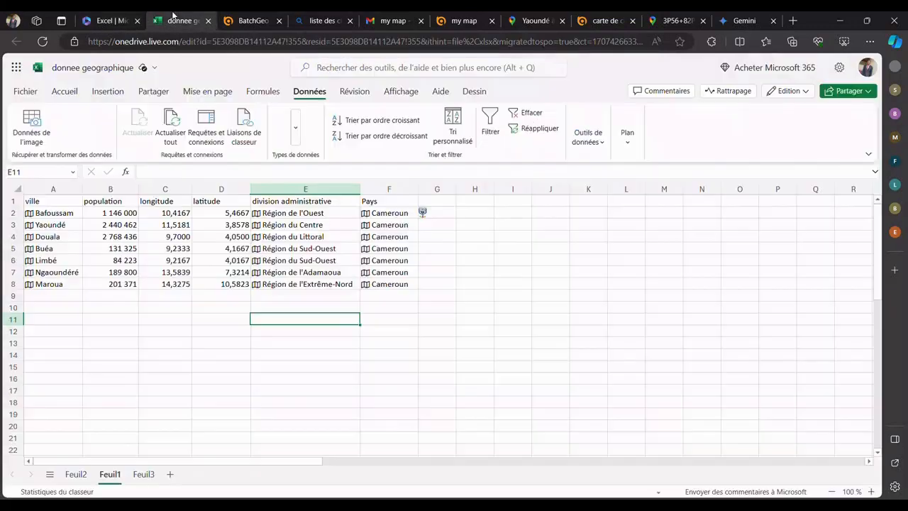
click(100, 20)
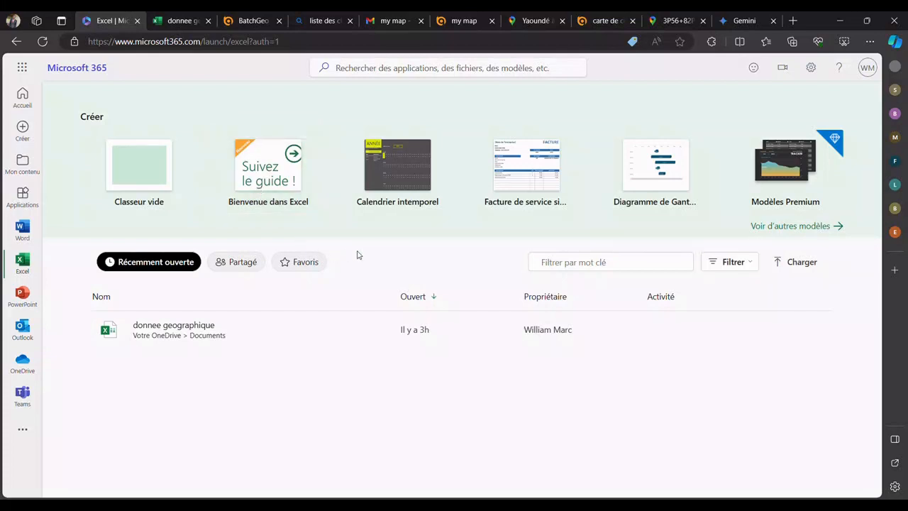